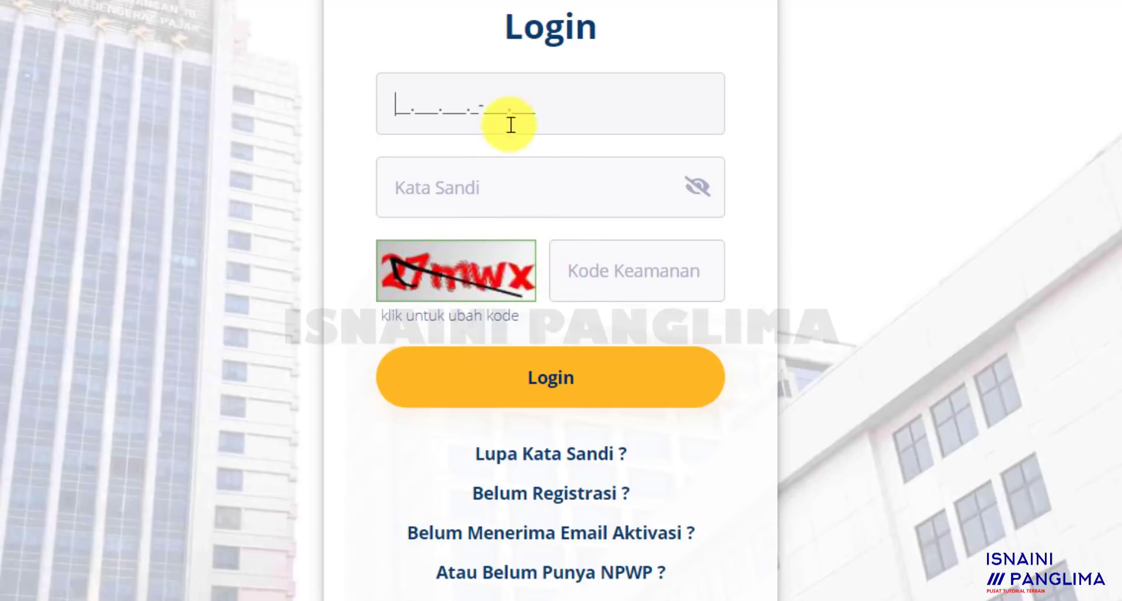
- Log in to the tax account with the taxpayer number (NPWP), the account password and the security code shown in the image
left_click(414, 100)
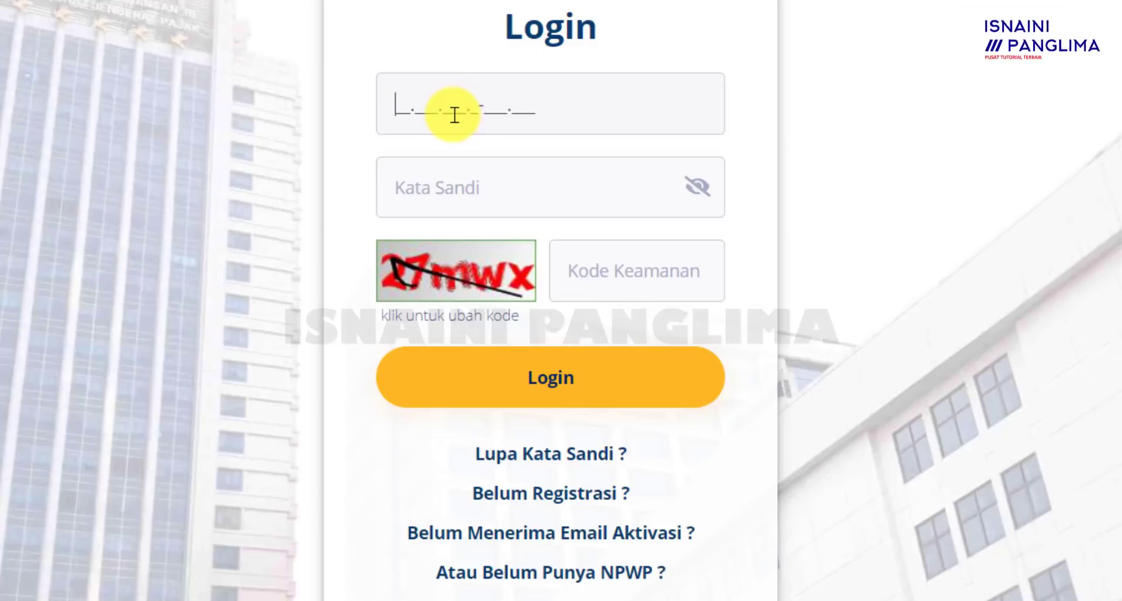
key("ctrl+v")
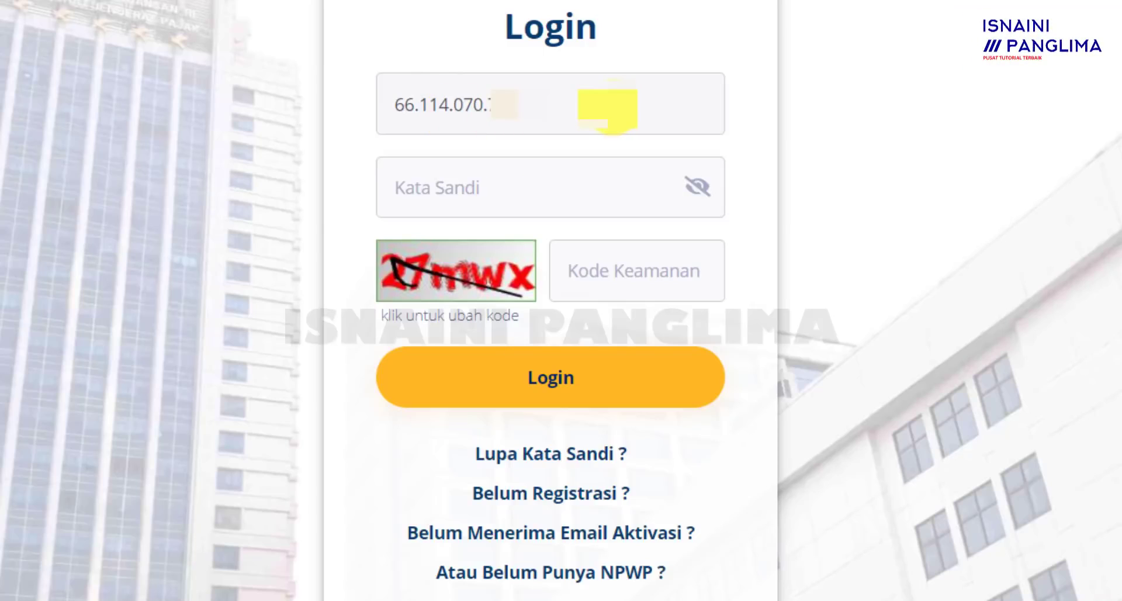
left_click(414, 187)
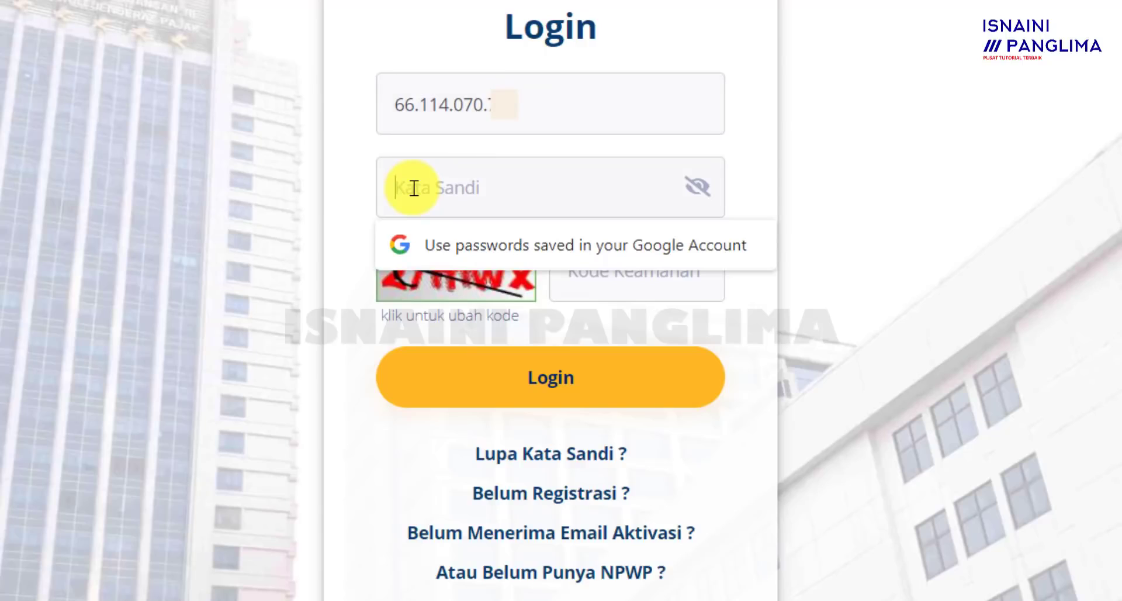
type("••••")
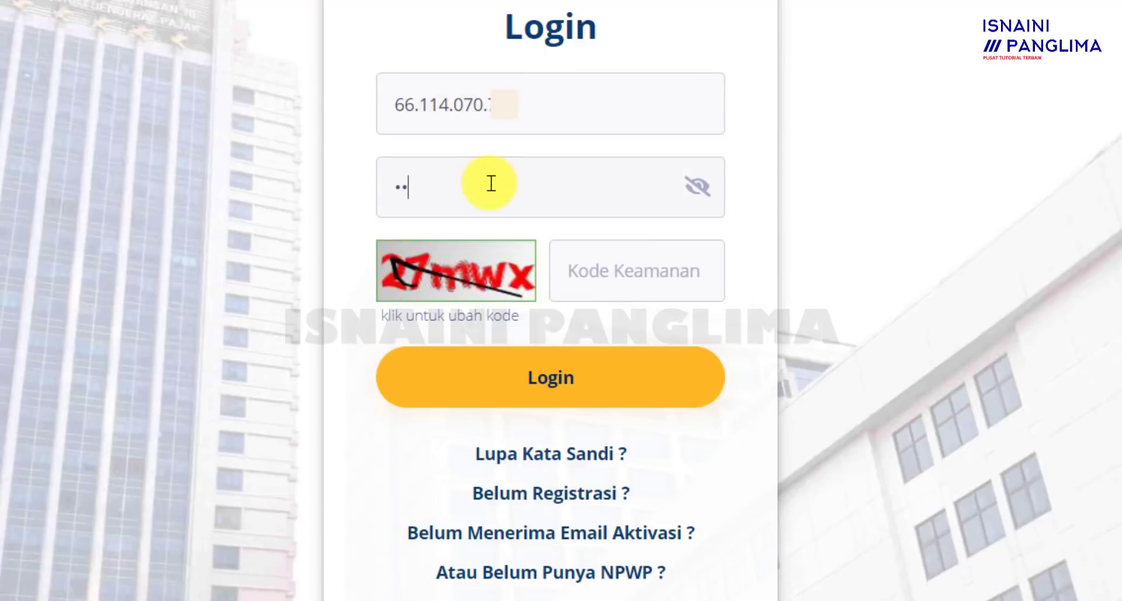
type("•••••")
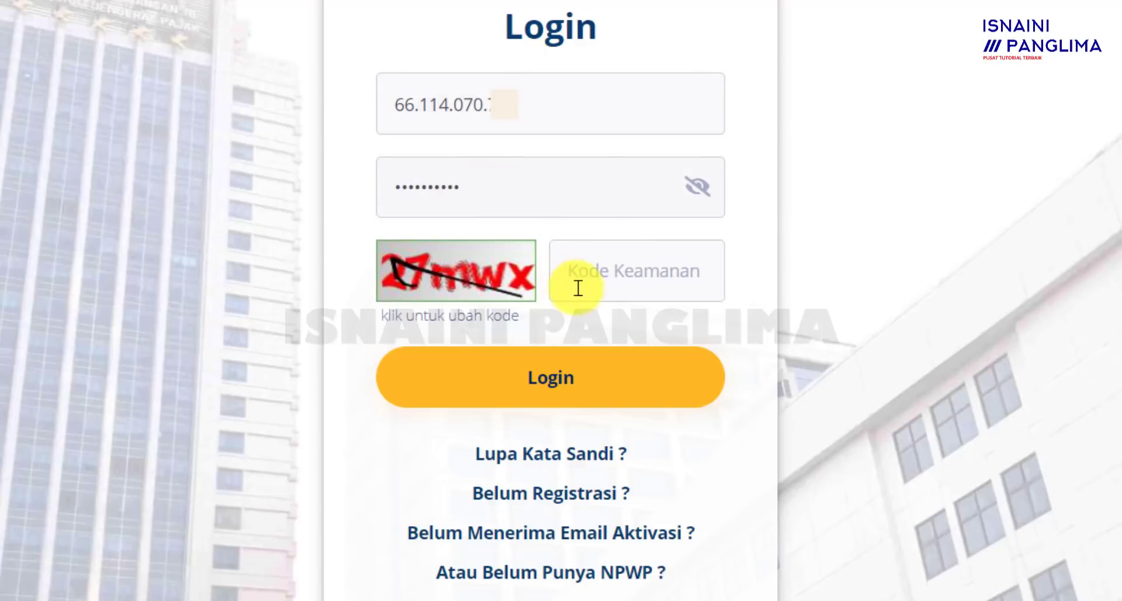
left_click(571, 265)
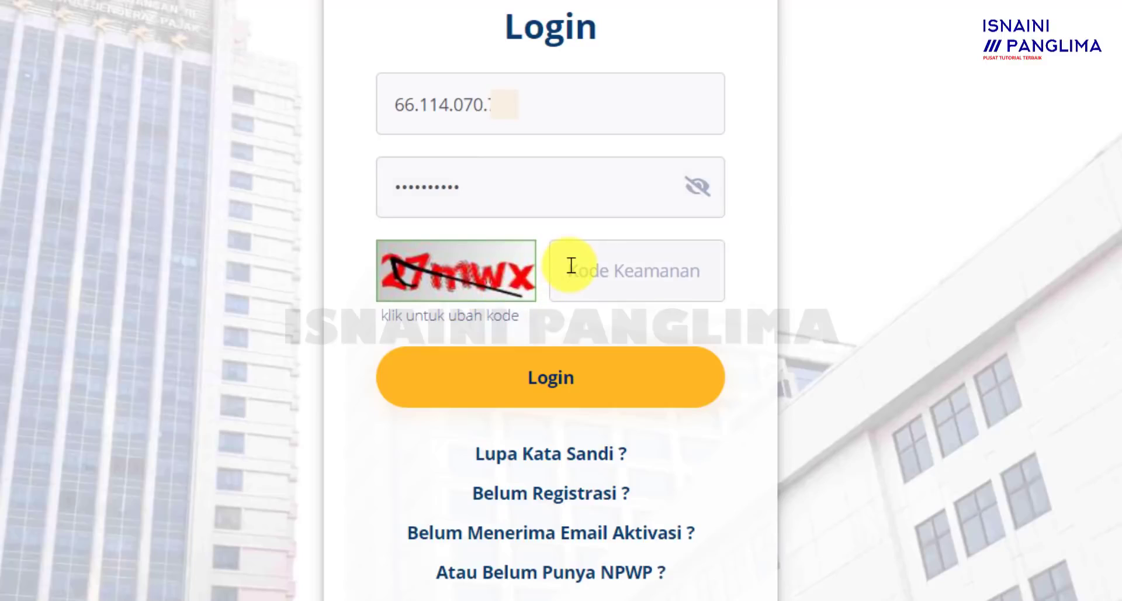
type("27mwx")
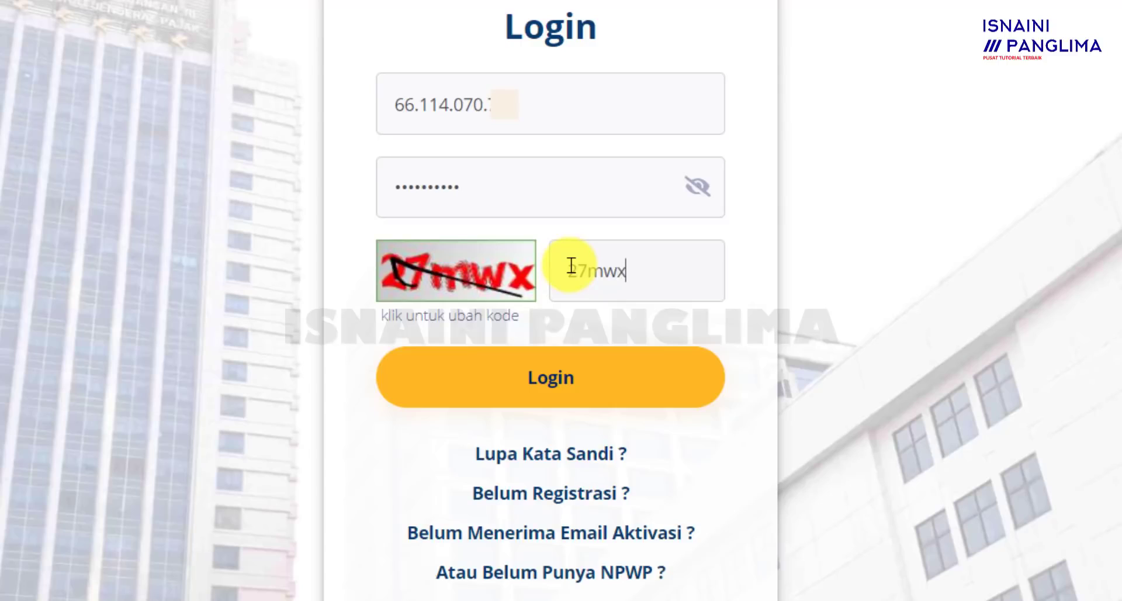
left_click(594, 388)
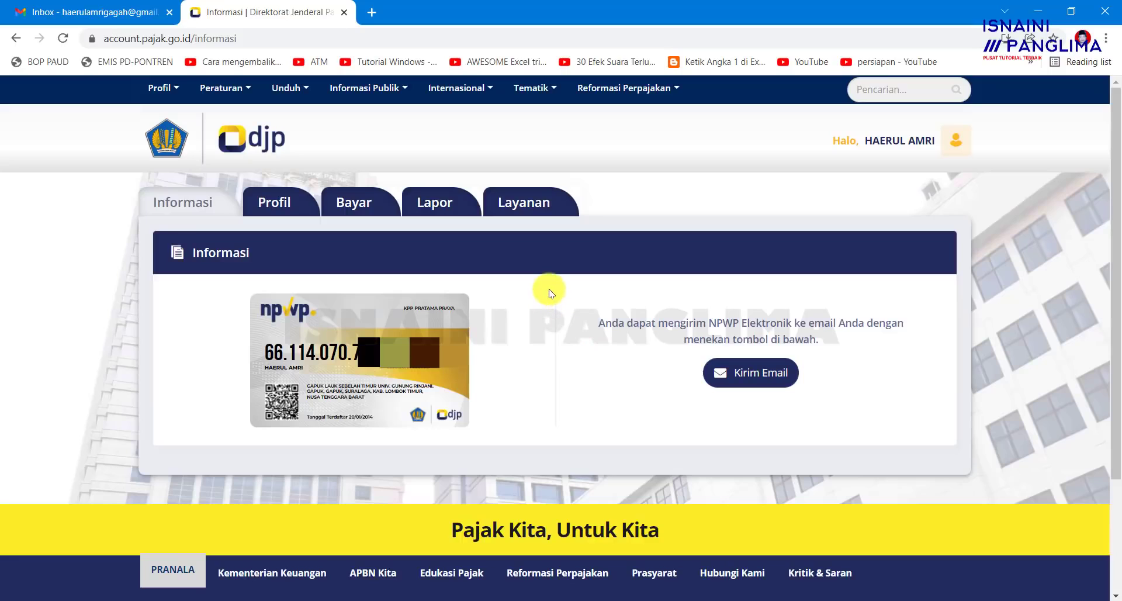
- Open the e-Filing service from the tax account's reporting section and start creating a new SPT
left_click(89, 17)
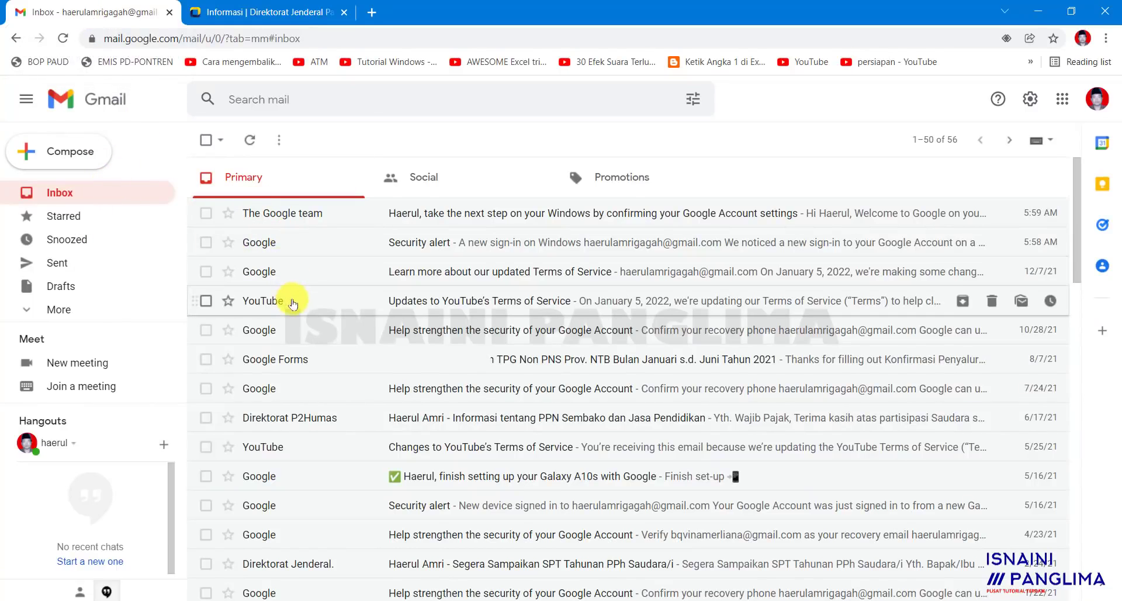
left_click(283, 12)
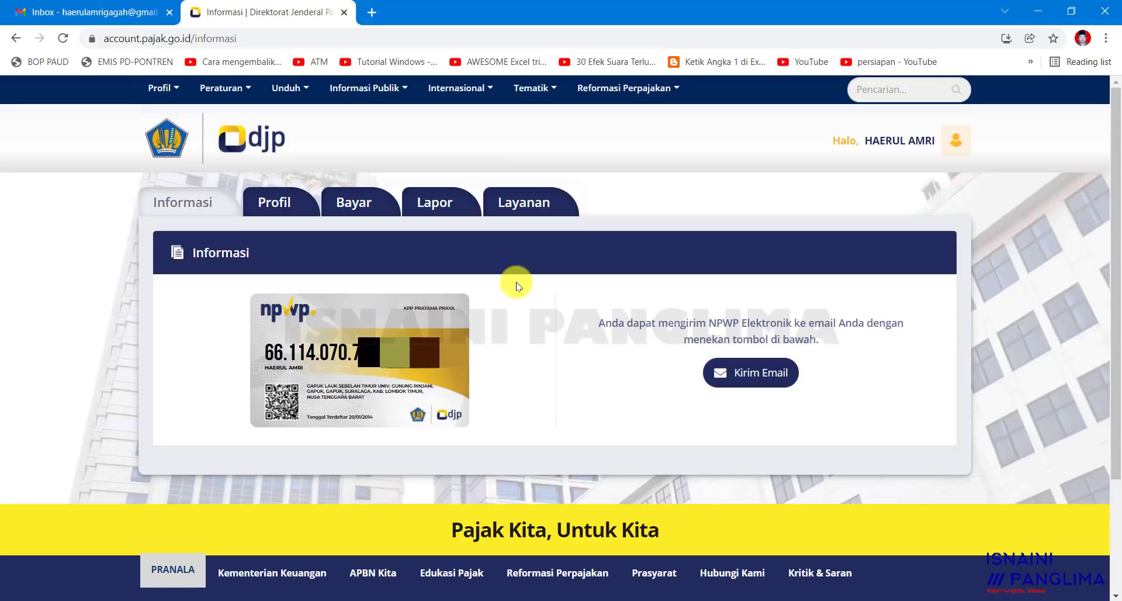
left_click(441, 212)
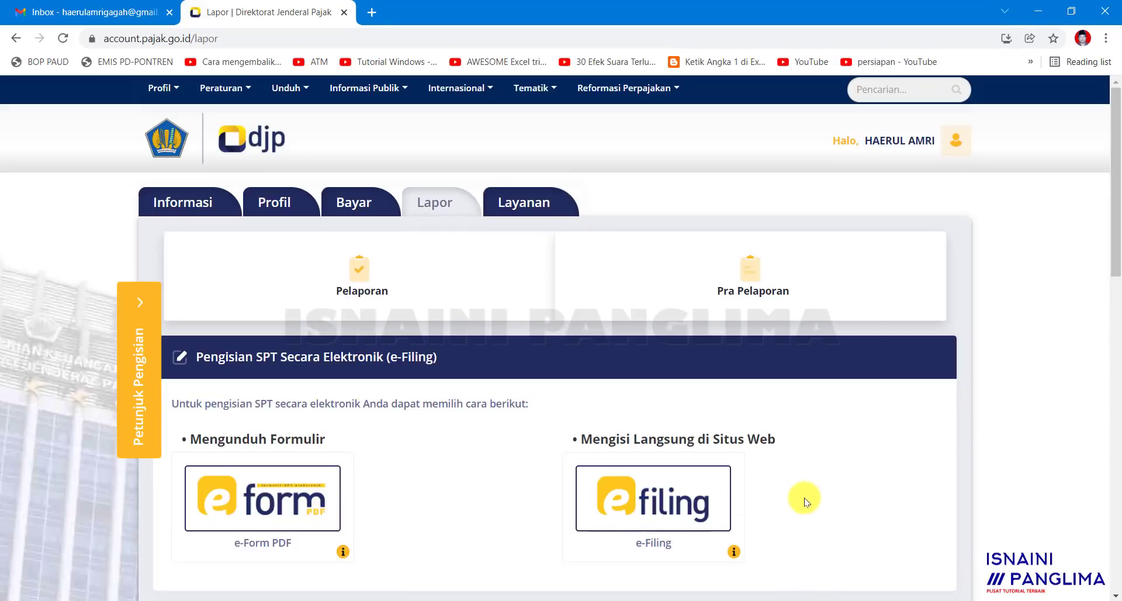
left_click(681, 506)
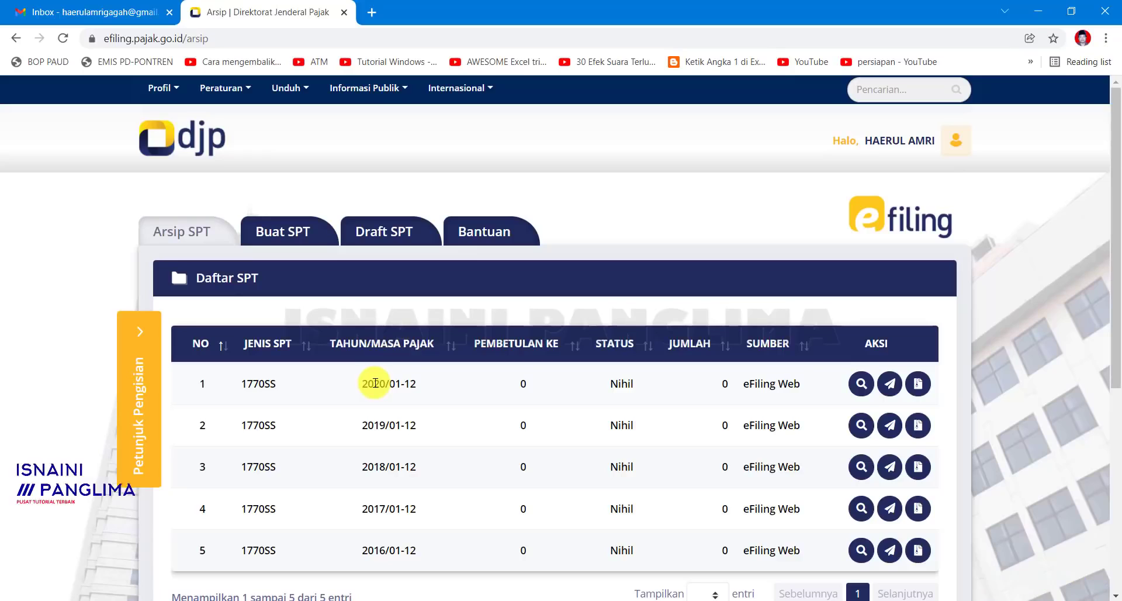
left_click(285, 238)
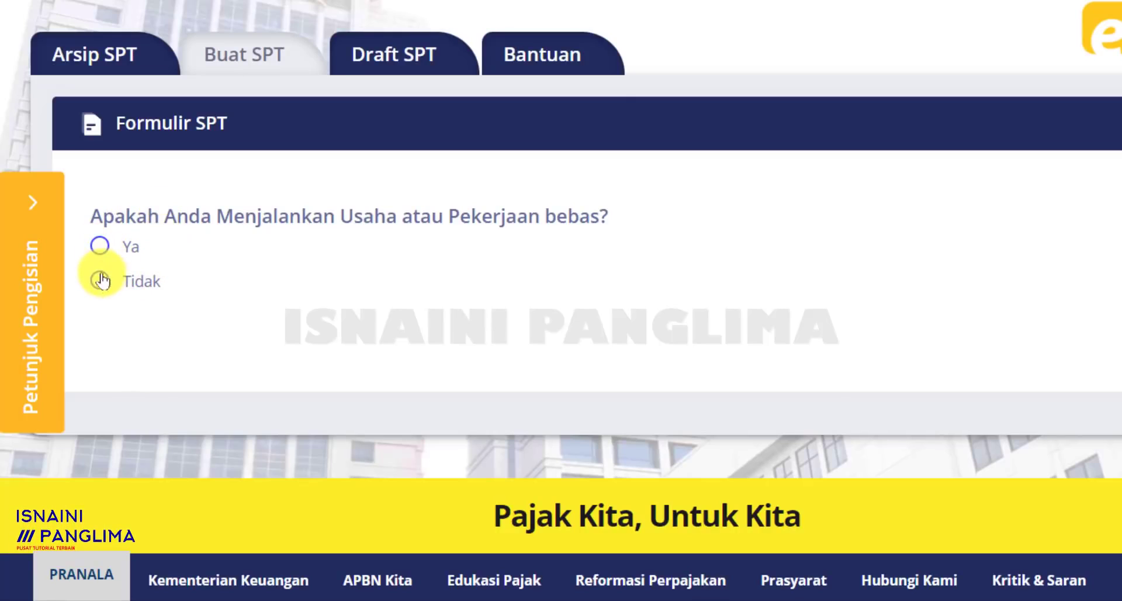
- Answer Tidak to running a business and to separate spouse taxation, Ya to gross income under 60 million rupiah, and open the SPT 1770 SS form
left_click(100, 245)
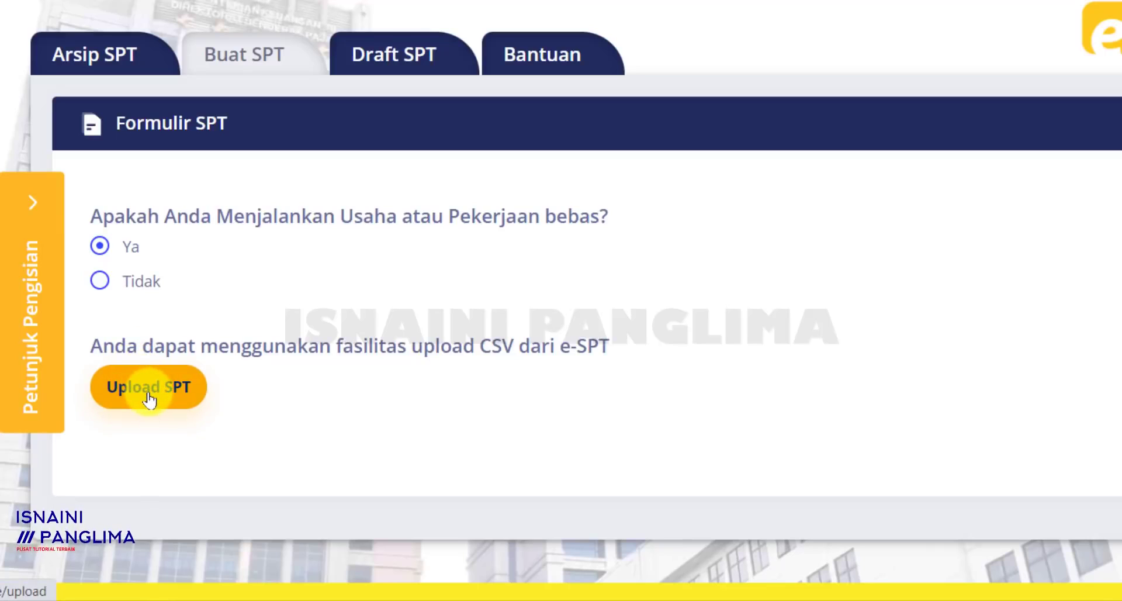
left_click(100, 283)
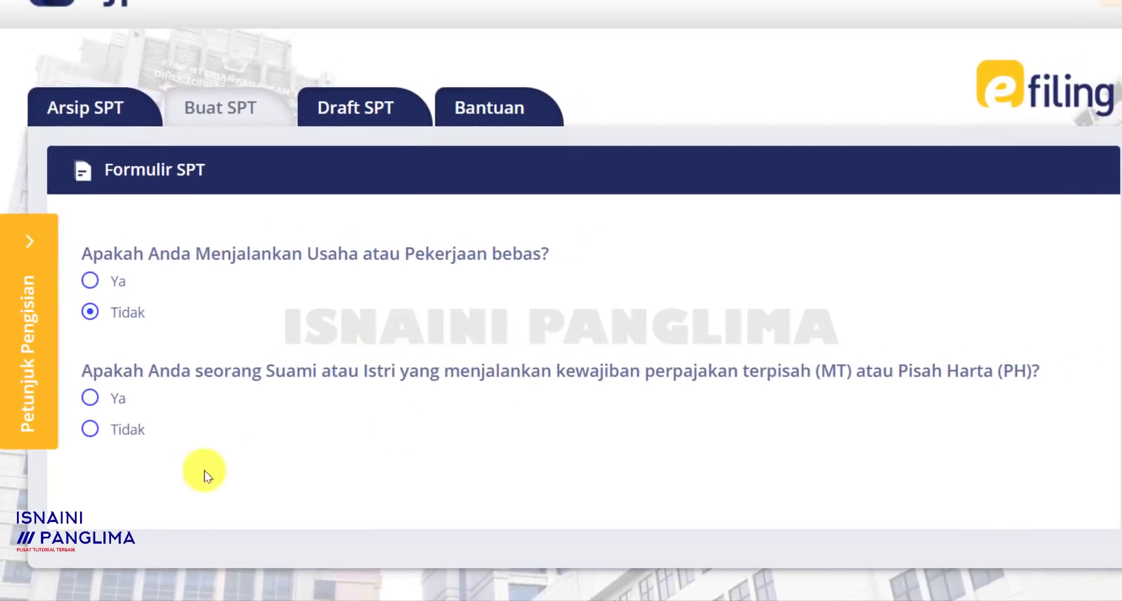
left_click(90, 432)
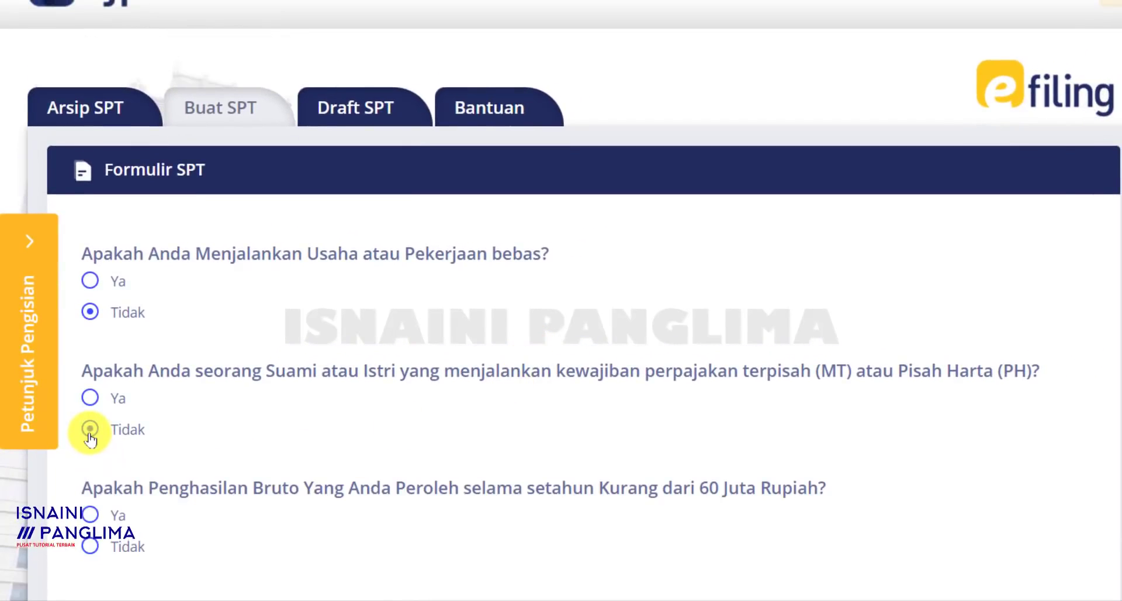
scroll(327, 392, "down", 1)
scroll(387, 377, "down", 3)
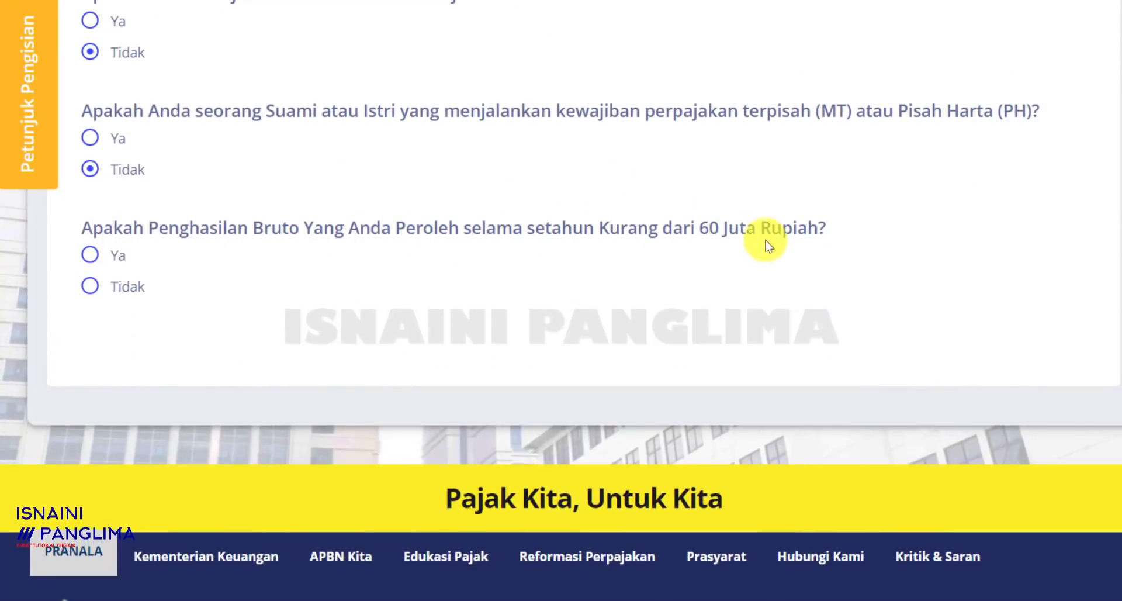
left_click(91, 255)
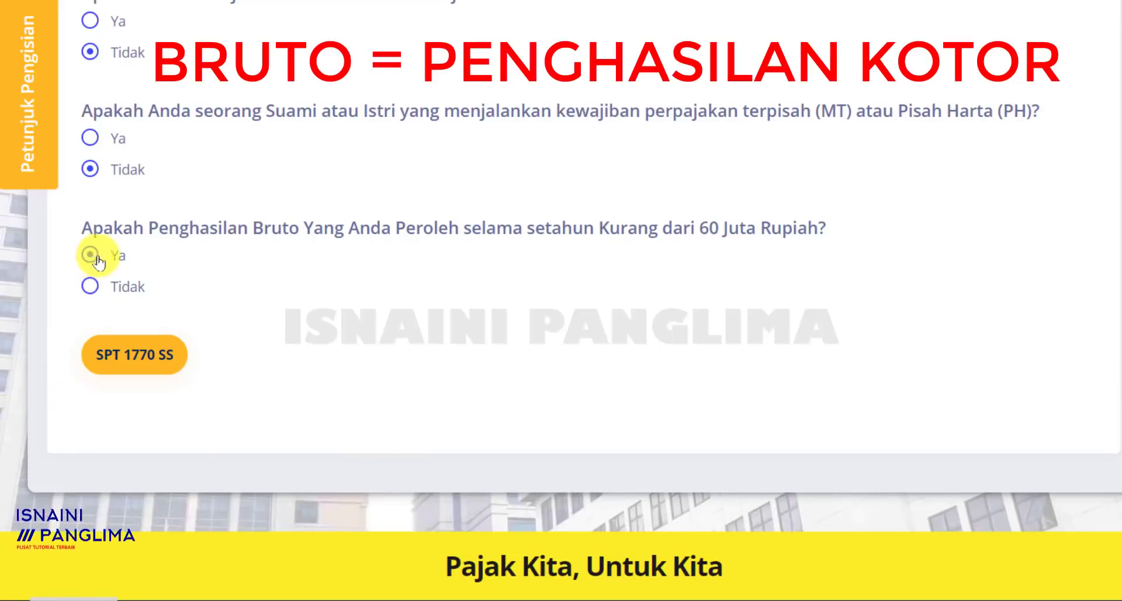
left_click_drag(255, 229, 301, 225)
left_click(283, 256)
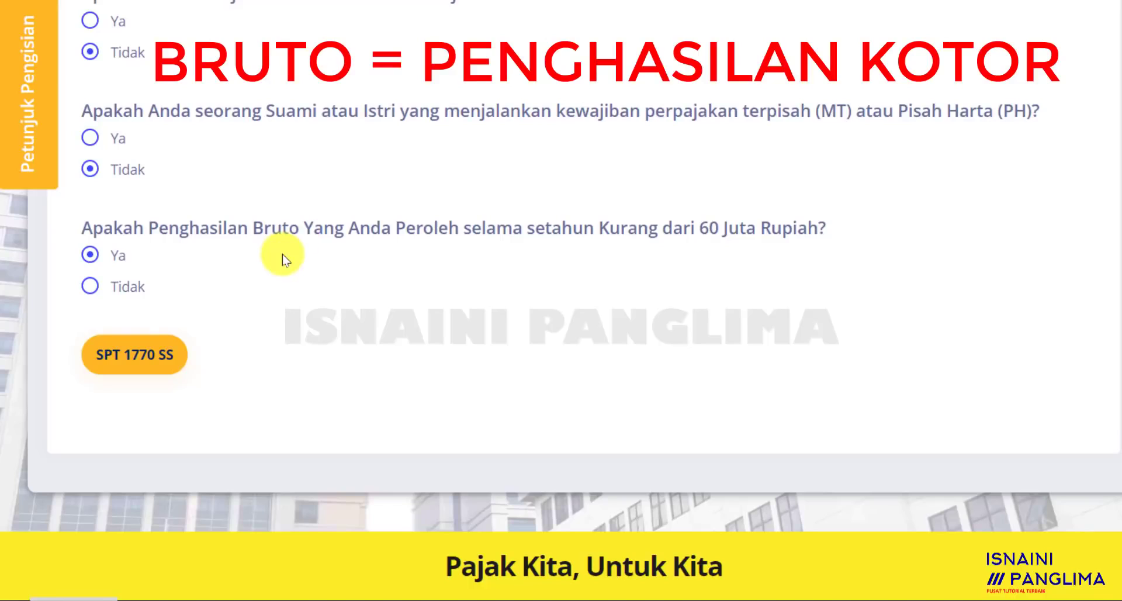
double_click(708, 228)
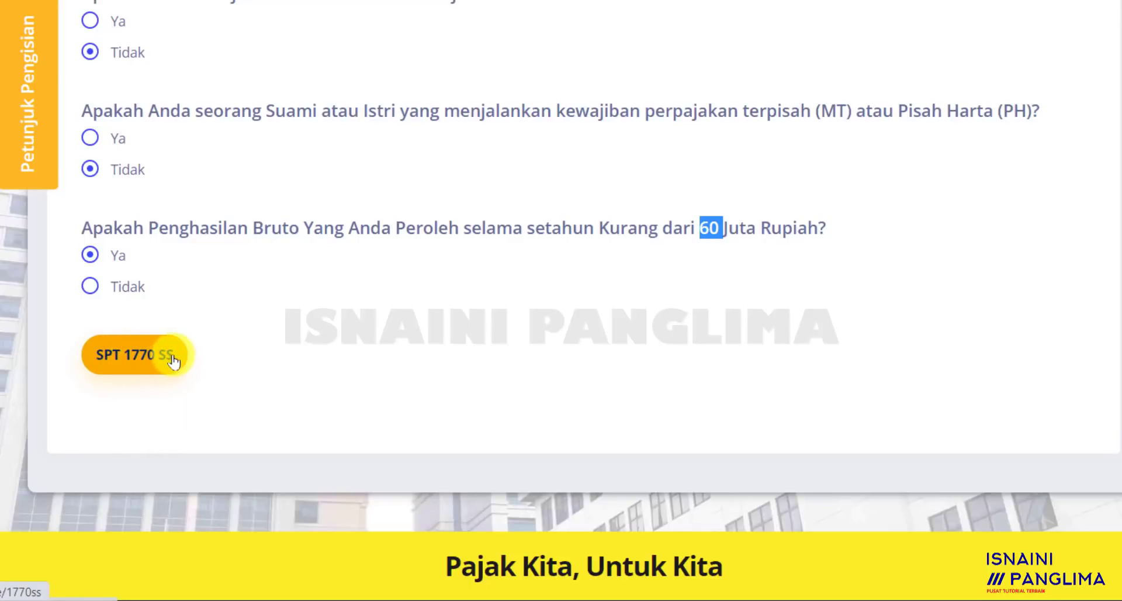
left_click(152, 360)
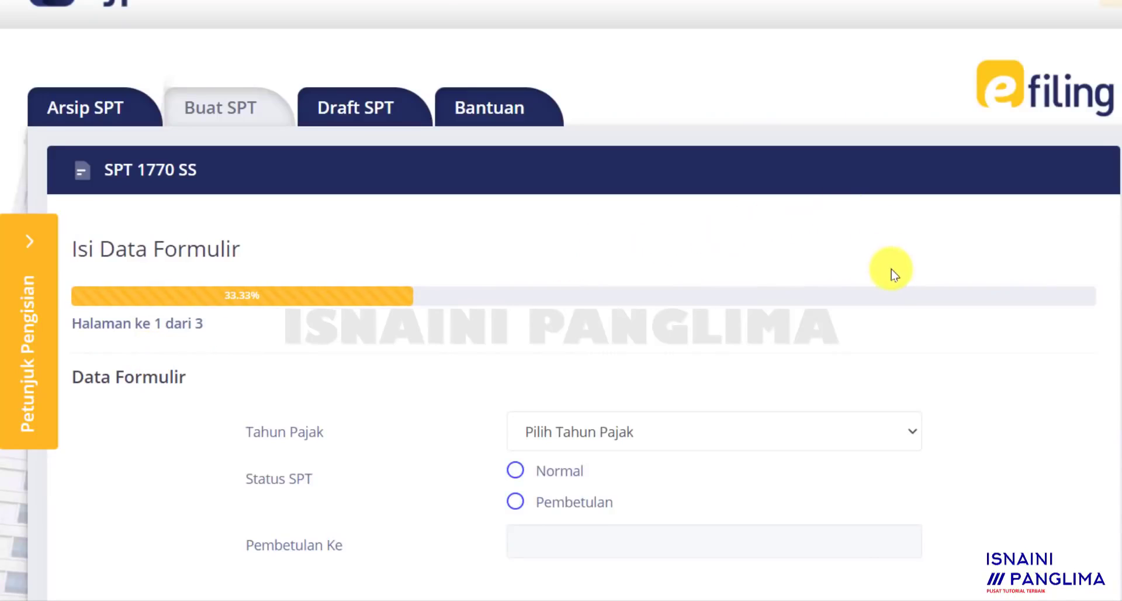
- Set the tax year to 2021 and the SPT status to Normal, and continue to the form's second page
scroll(726, 412, "down", 2)
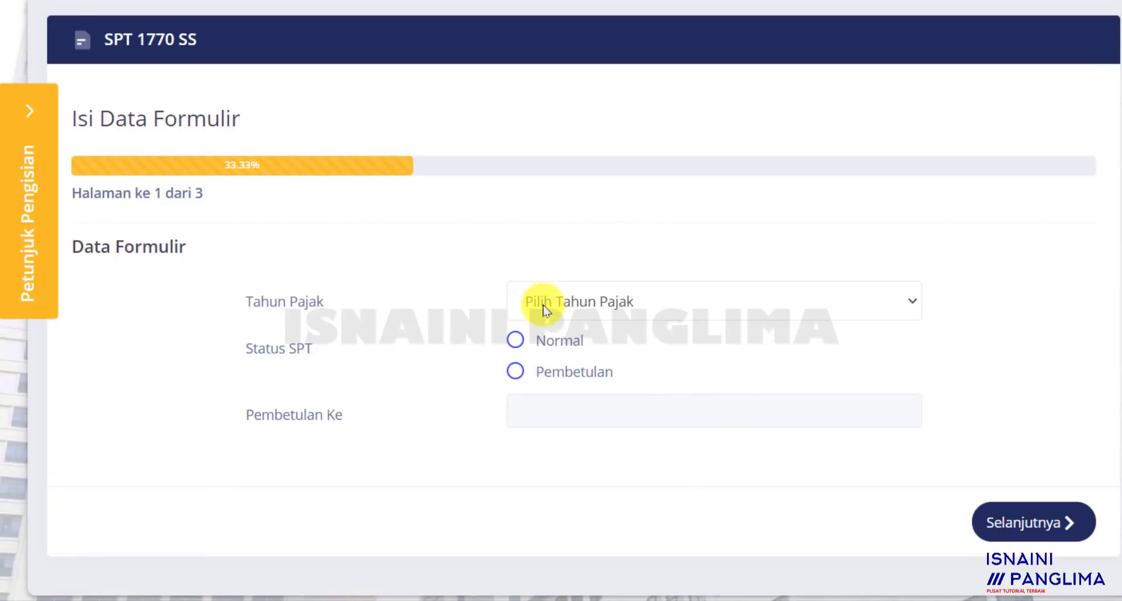
left_click(562, 300)
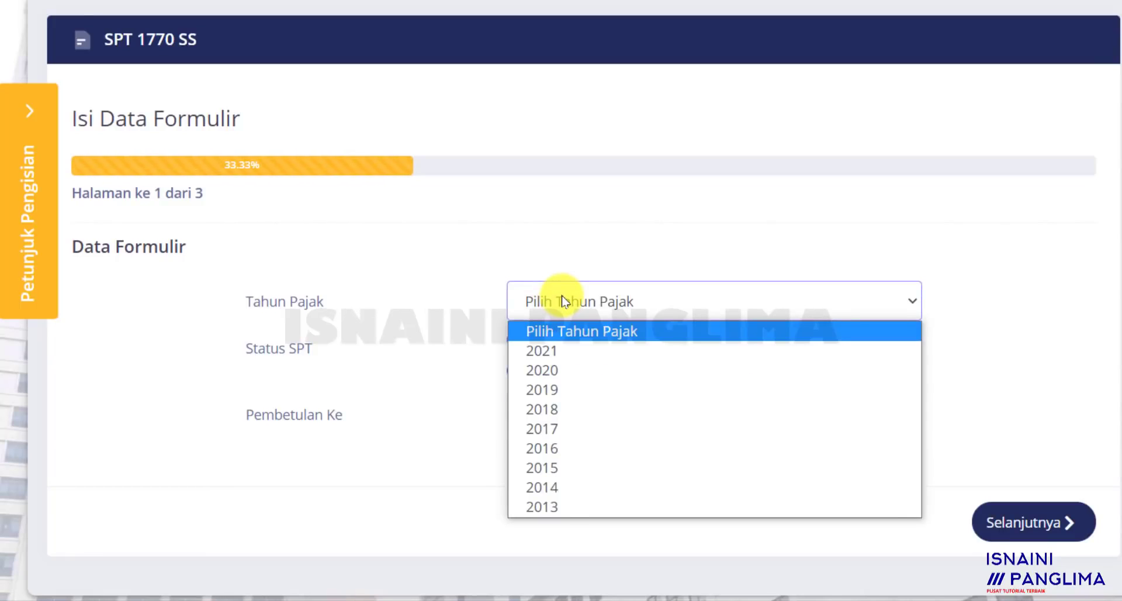
left_click(546, 350)
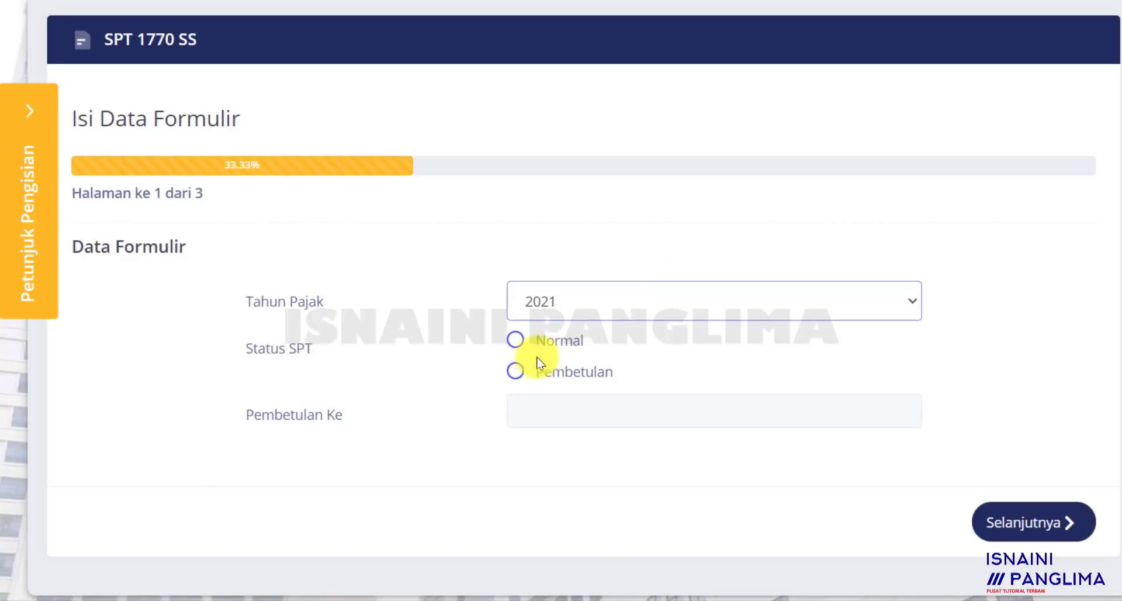
left_click(515, 341)
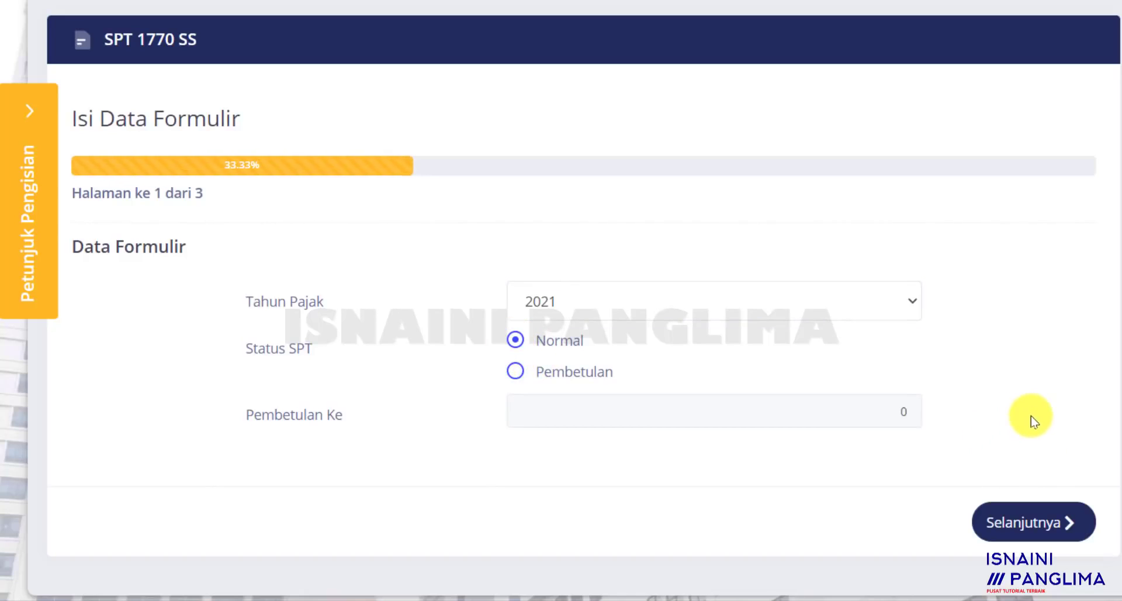
left_click(1064, 524)
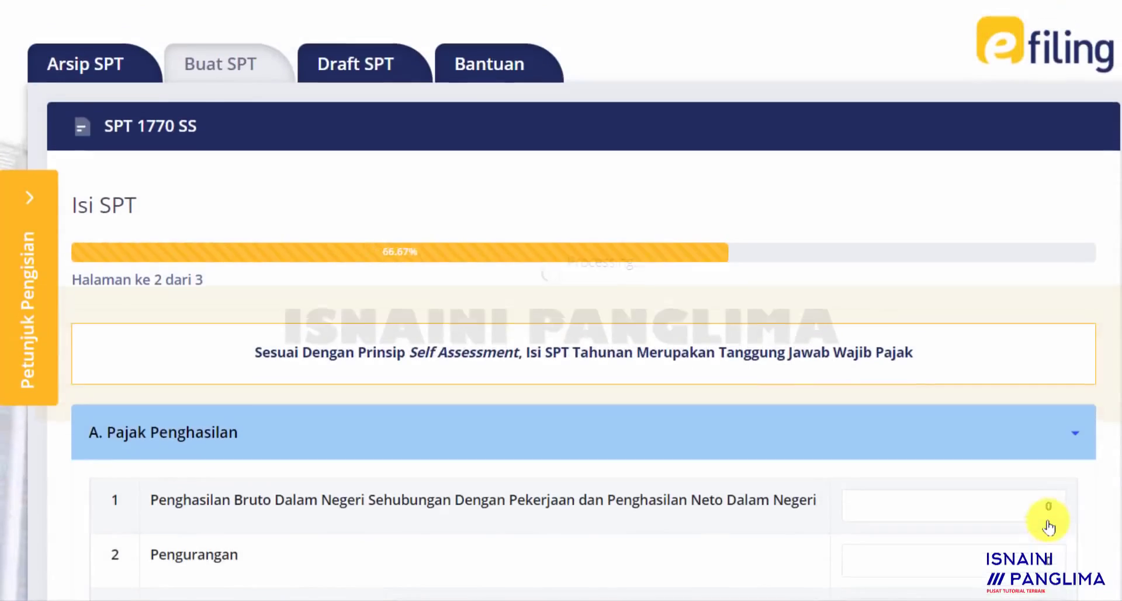
- Enter 35.049.600 as the domestic gross income in item 1 of section A, Pajak Penghasilan
scroll(1031, 368, "down", 5)
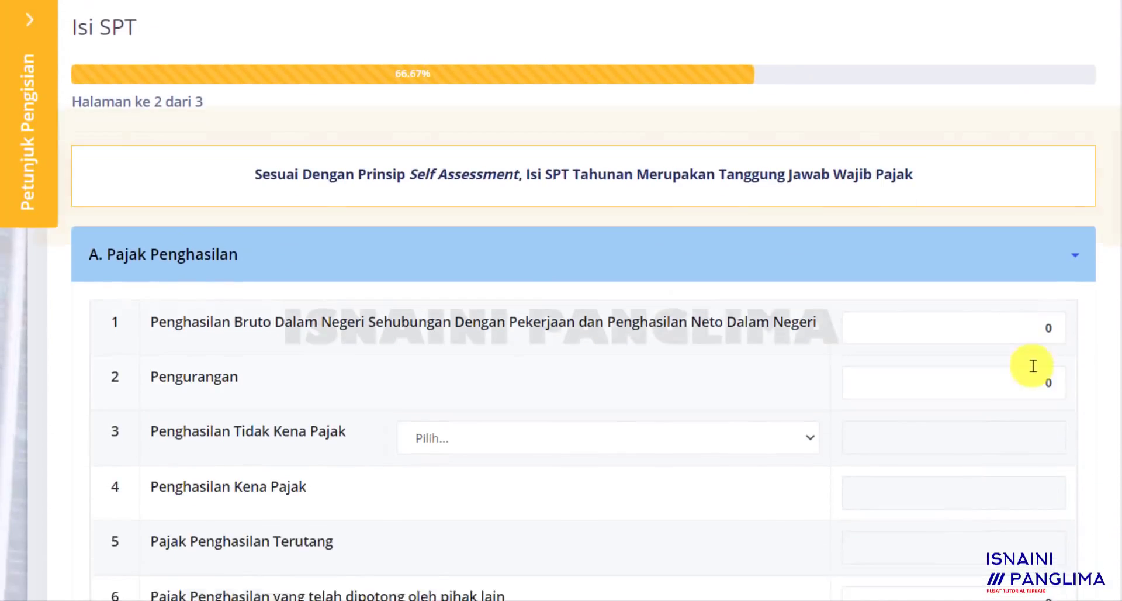
scroll(1032, 374, "up", 1)
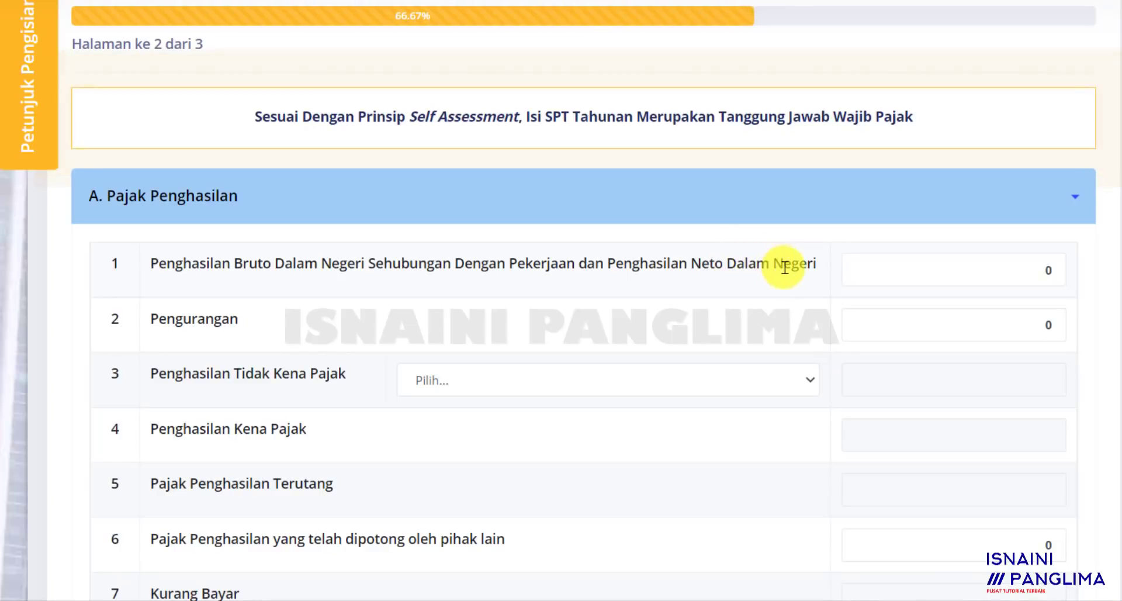
left_click(1052, 269)
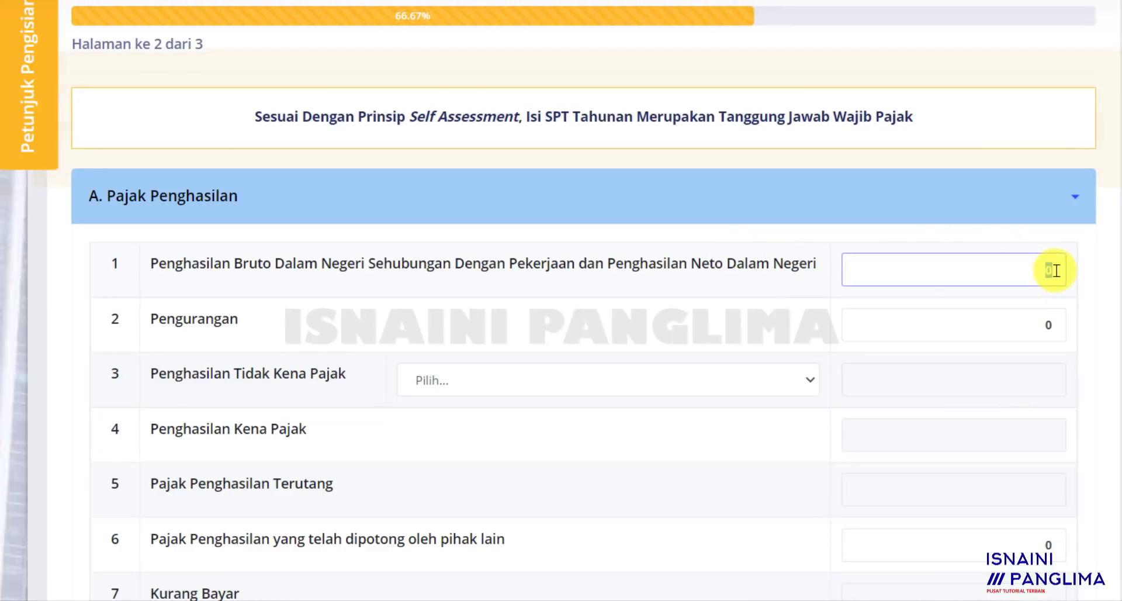
type("35.049.600")
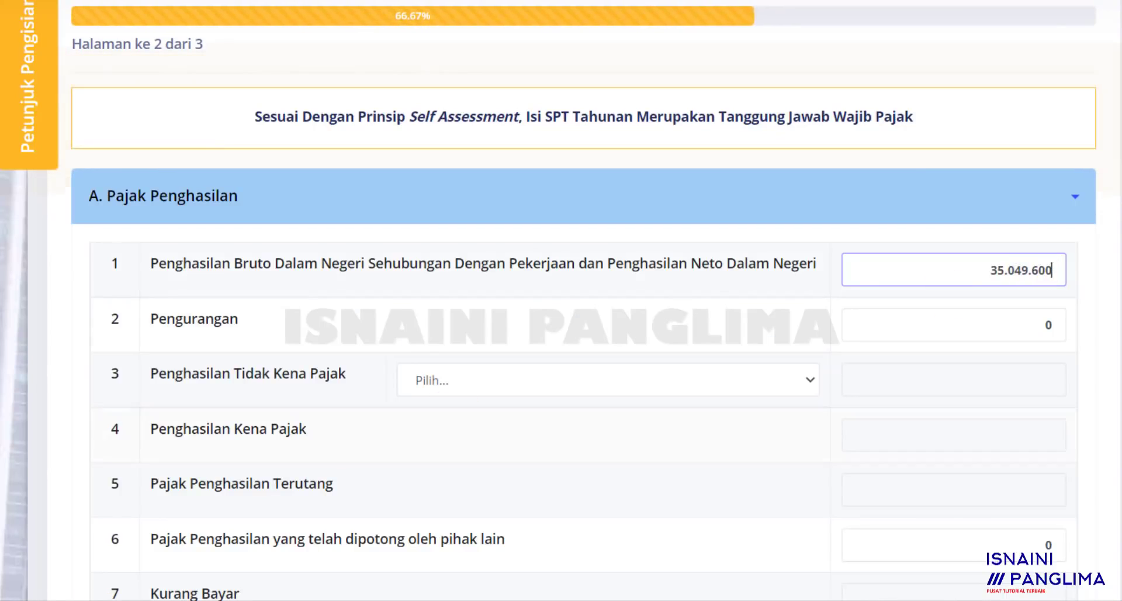
- Switch to Calculator and multiply 2.920.800 by 12 to check the yearly gross income
left_click(45, 599)
left_click_drag(719, 0, 585, 2)
left_click(559, 391)
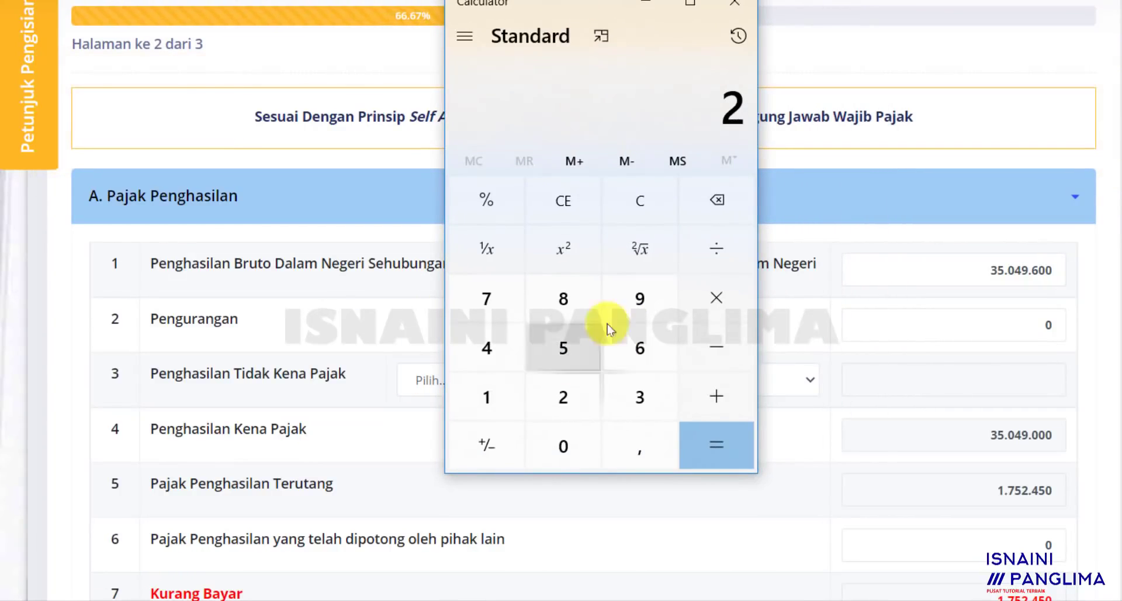
left_click(635, 290)
left_click(573, 394)
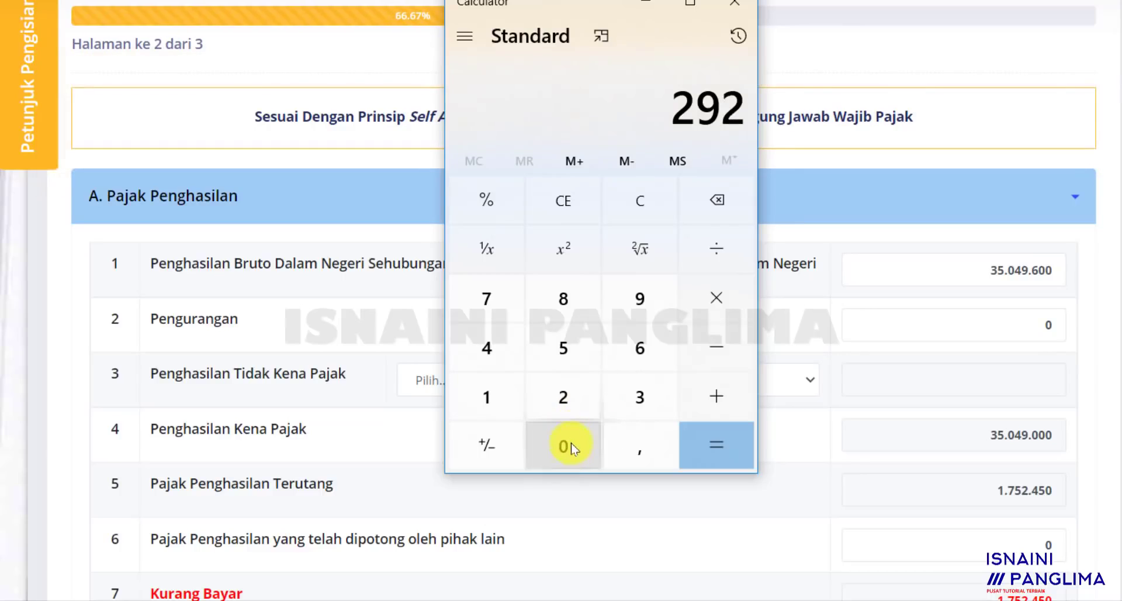
left_click(570, 447)
left_click(570, 308)
left_click(569, 449)
left_click(570, 448)
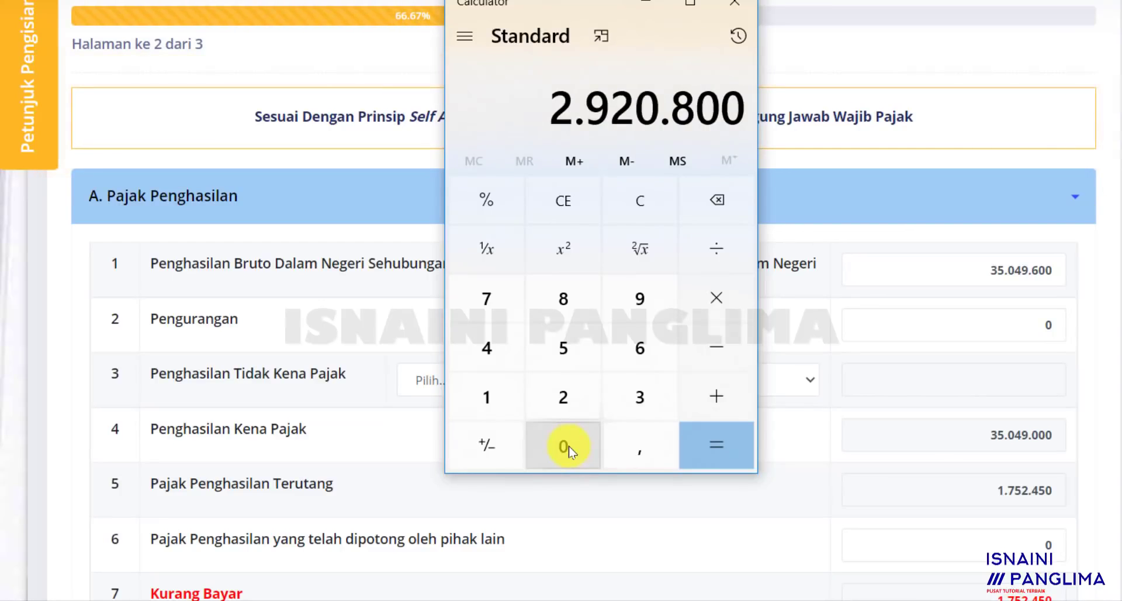
left_click(713, 297)
left_click(486, 402)
left_click(567, 398)
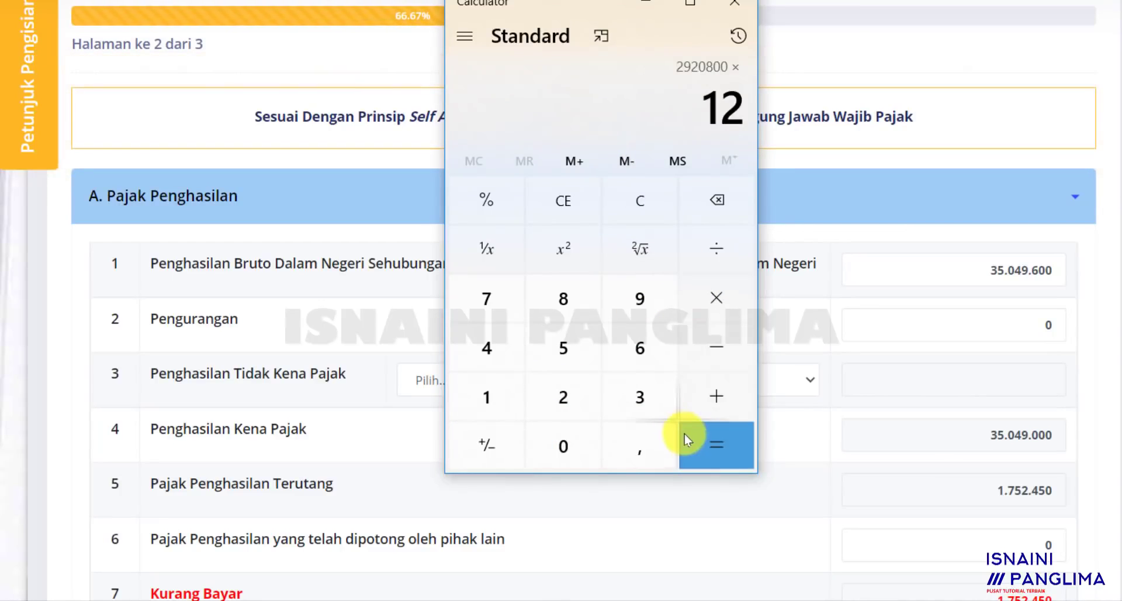
left_click(692, 439)
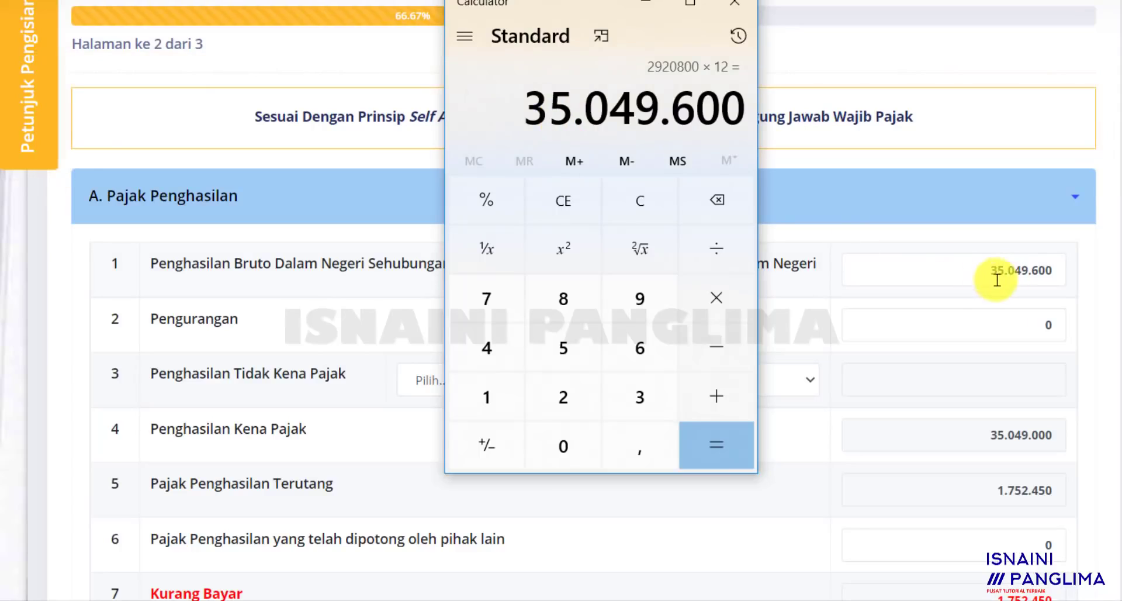
- Close Calculator, set Penghasilan Tidak Kena Pajak to K/2 Kawin Tanggungan 2 Orang with Pengurangan left at 0, and continue to section B
left_click(734, 3)
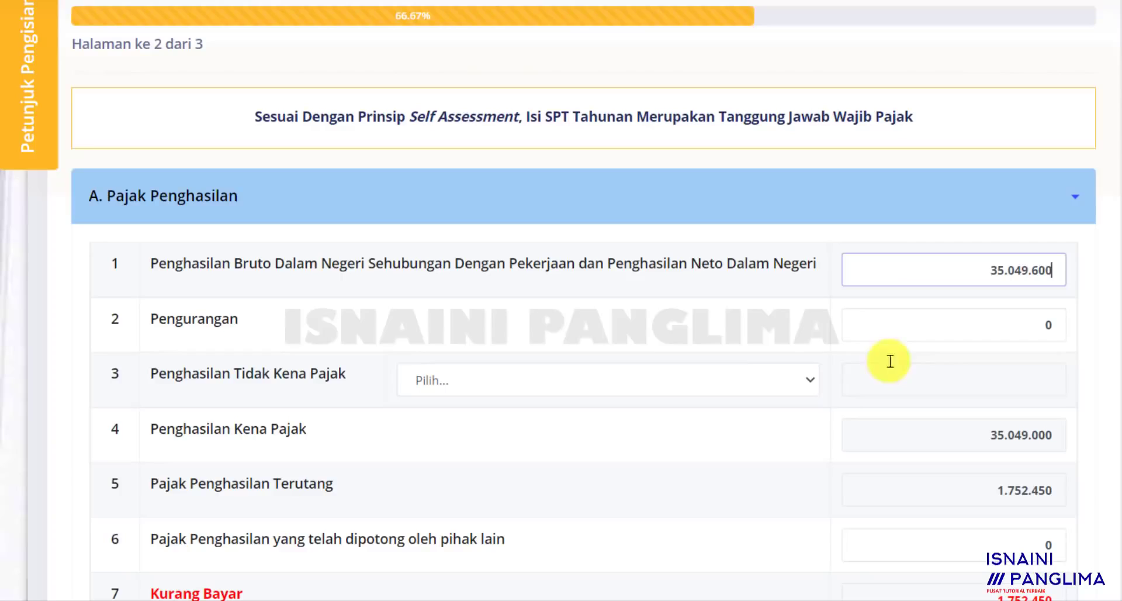
left_click(1029, 325)
scroll(1075, 330, "down", 3)
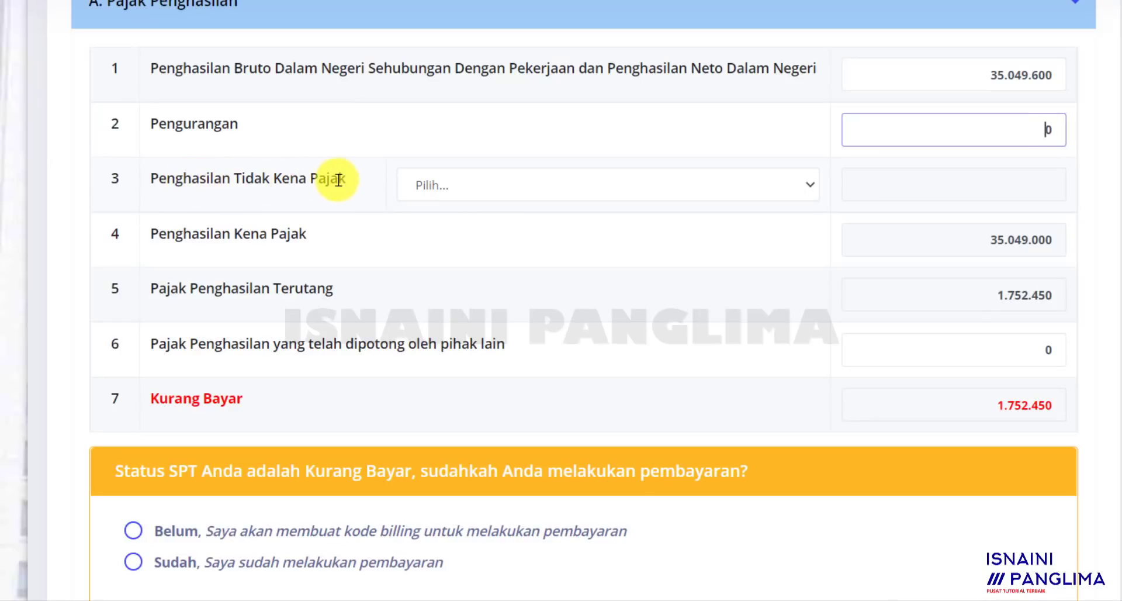
left_click(810, 186)
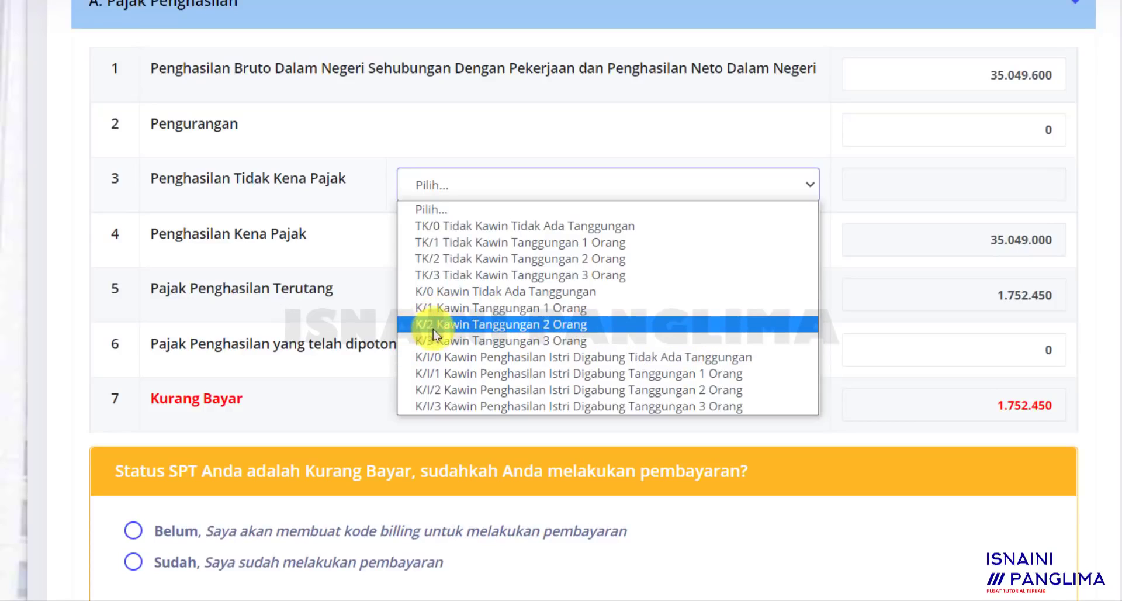
left_click(468, 325)
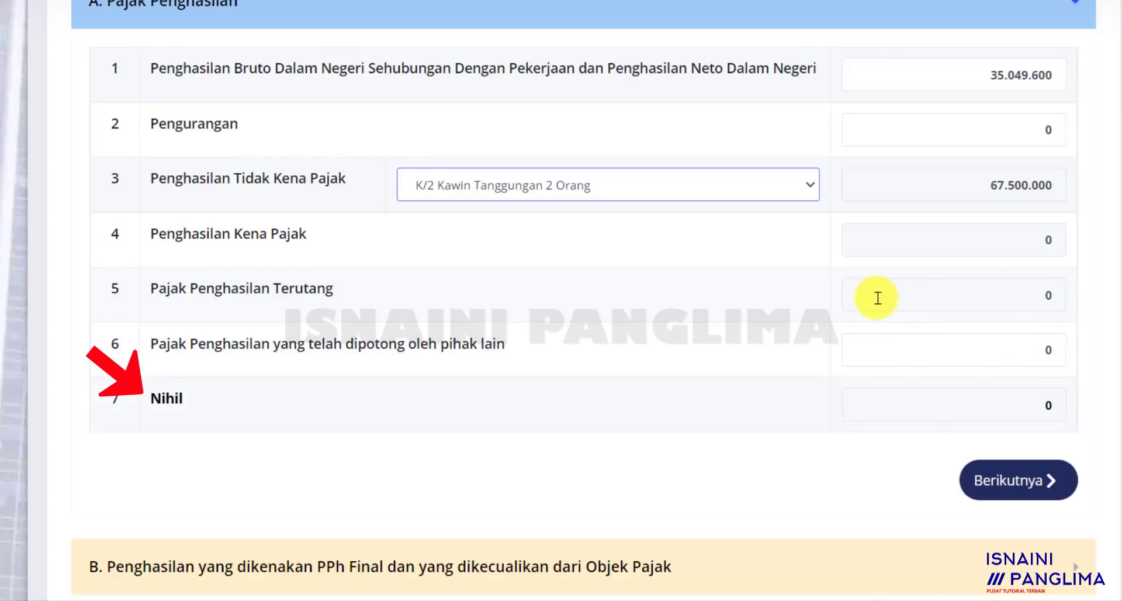
scroll(876, 298, "down", 2)
left_click(1032, 354)
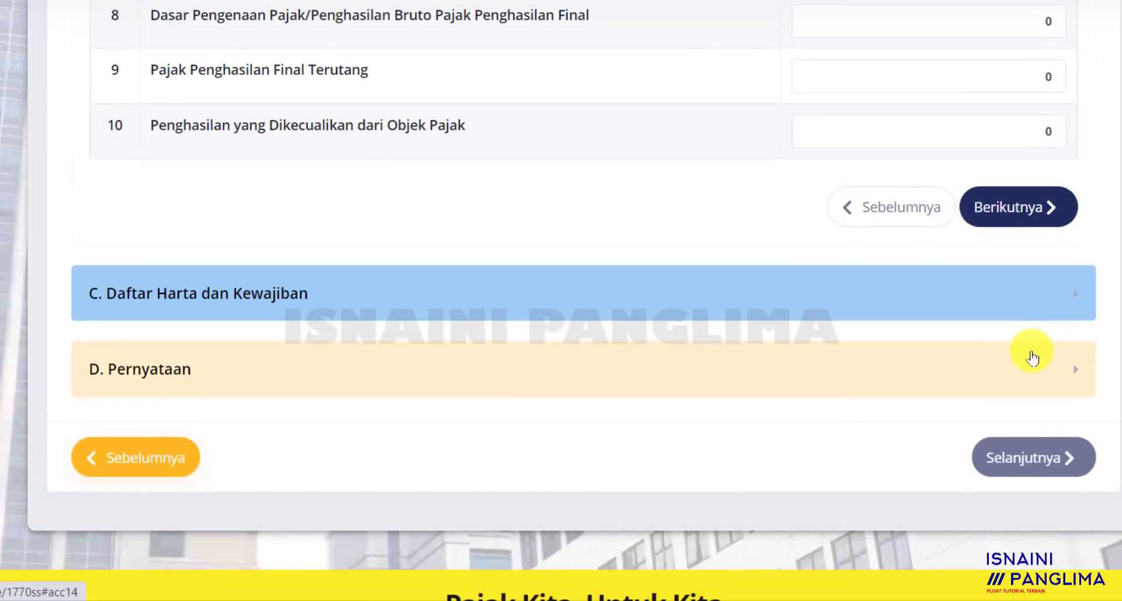
- Leave items 8, 9 and 10 of section B on final and exempt income at 0 and continue to section C
scroll(826, 320, "up", 2)
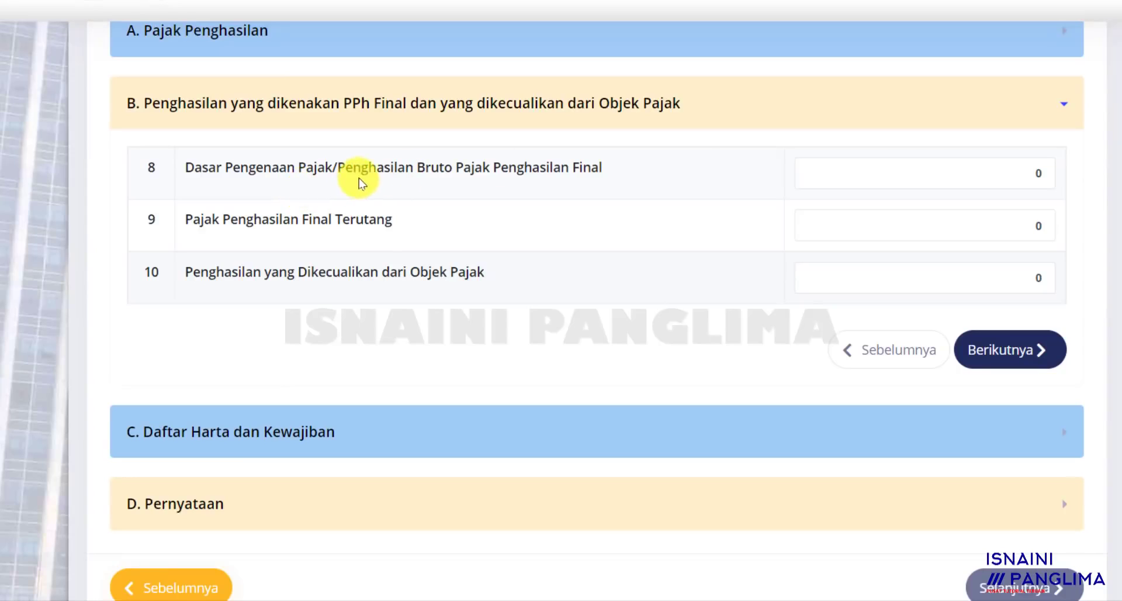
left_click(1020, 171)
left_click(1029, 225)
left_click(1030, 277)
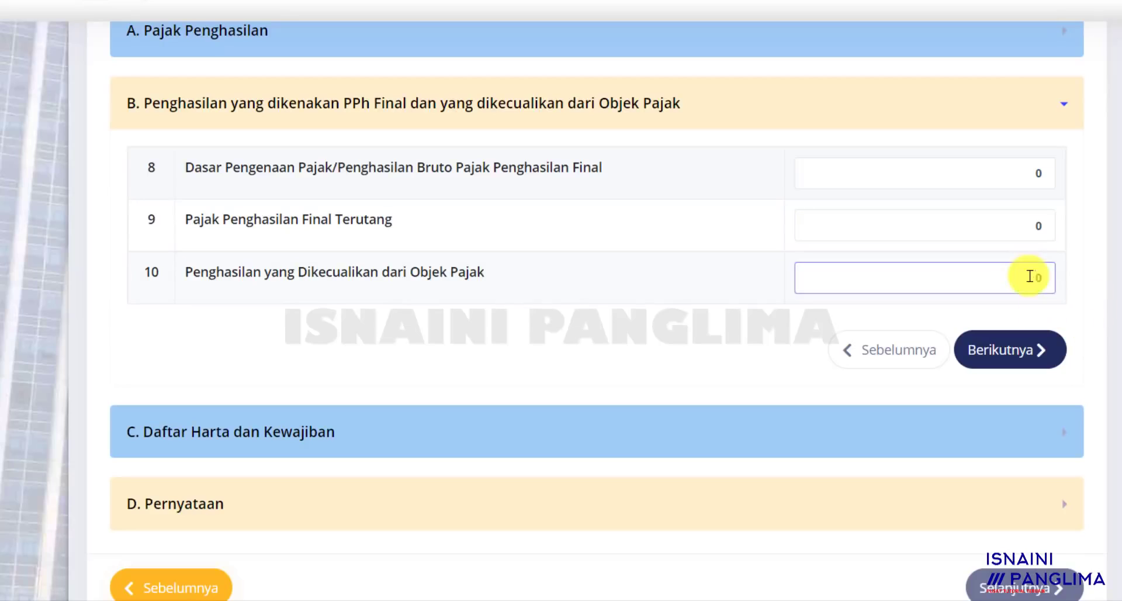
left_click(1020, 358)
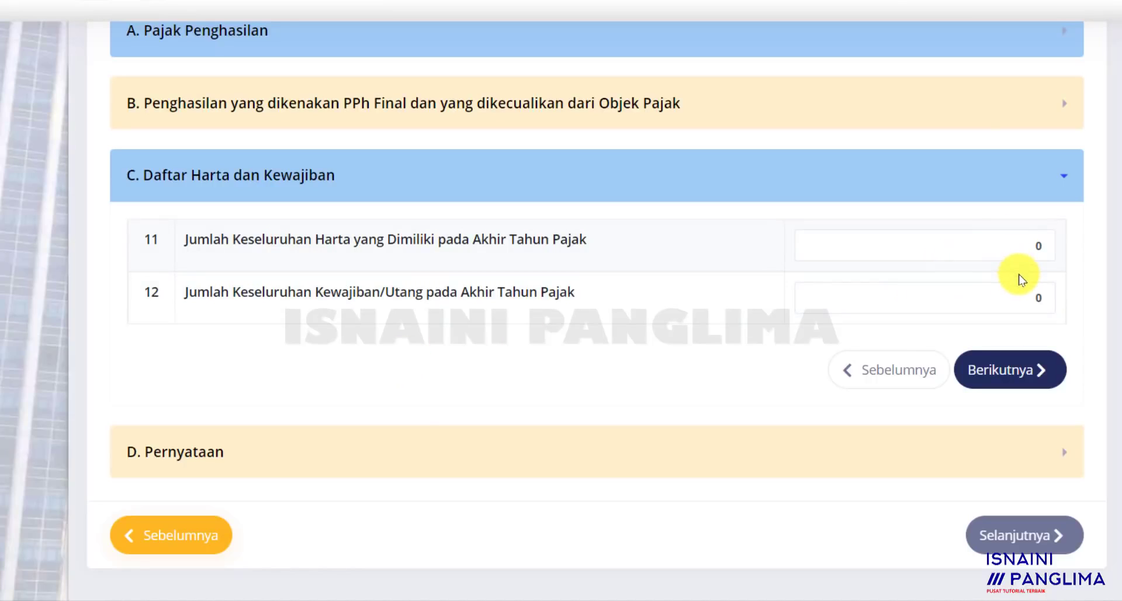
- Leave assets and debts in items 11 and 12 at 0, agree to the section D statement, and continue to the Kirim SPT page
left_click(1028, 246)
left_click(1025, 297)
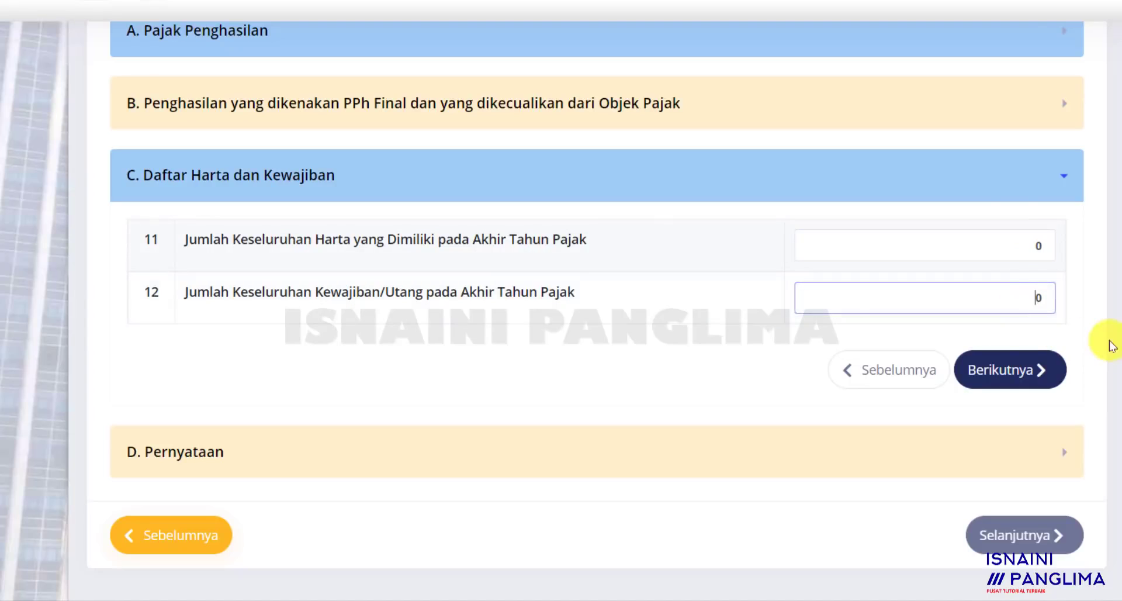
left_click(1008, 380)
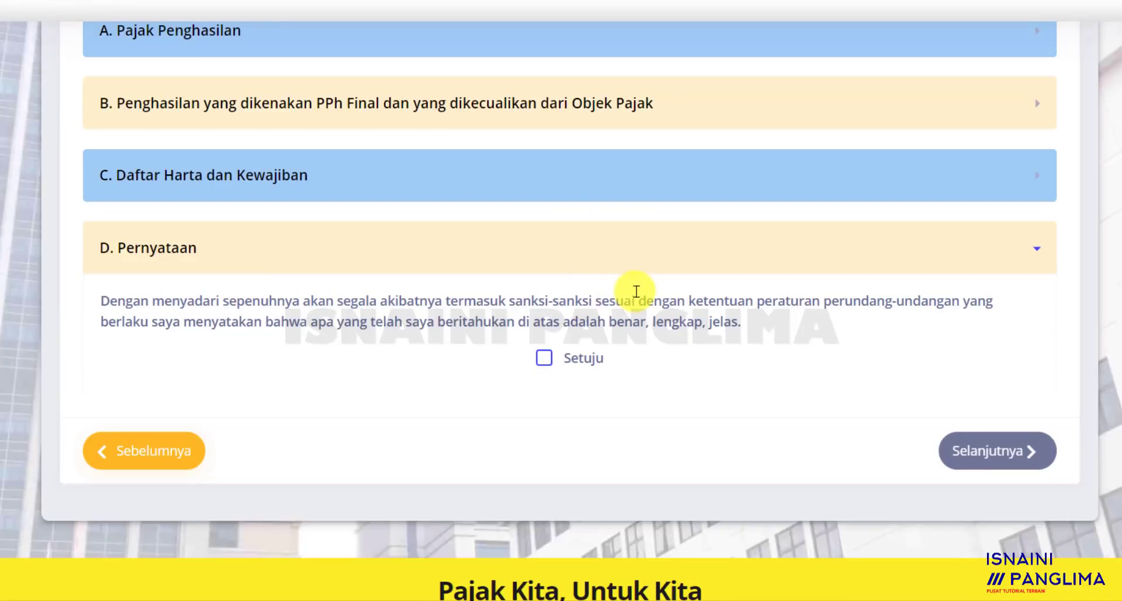
left_click(544, 359)
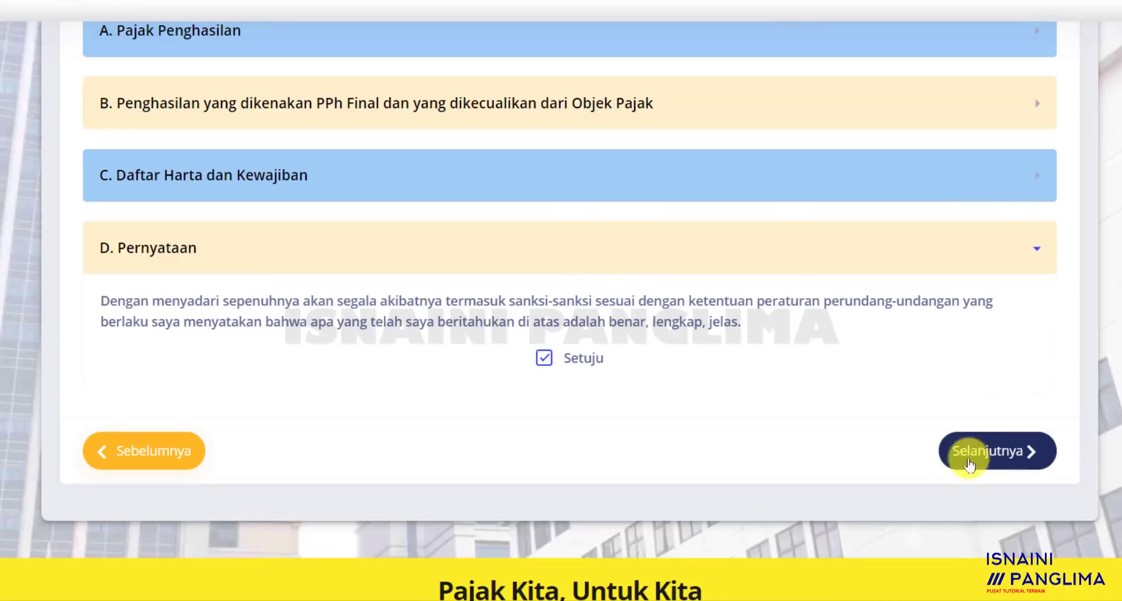
left_click(995, 454)
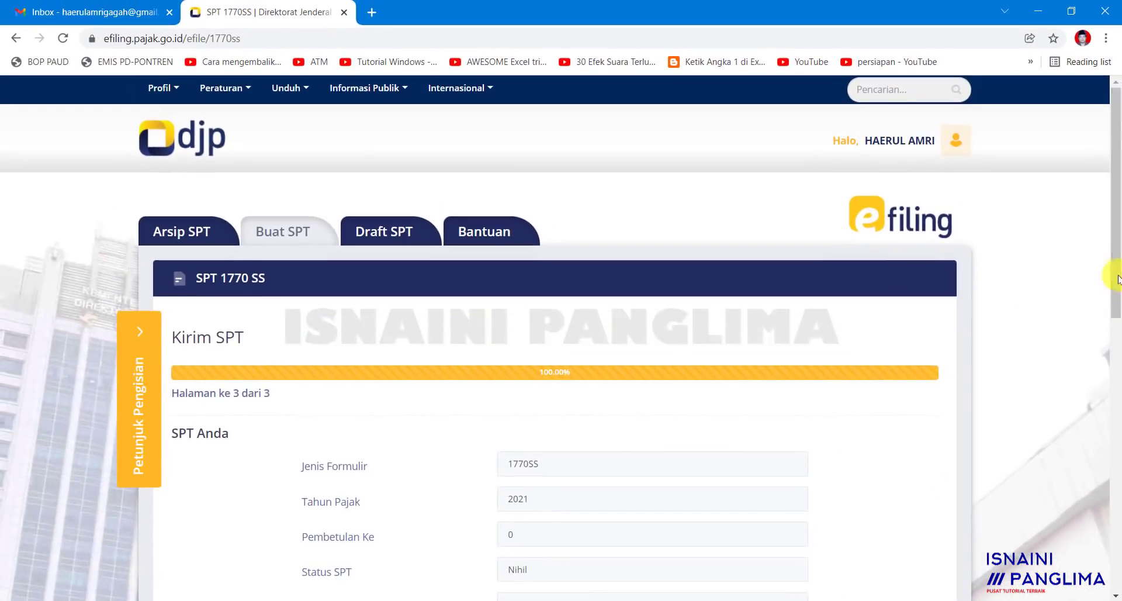
- Request the verification code for submitting the SPT, choose email as the delivery method, and close the confirmation
left_click_drag(1117, 278, 1110, 374)
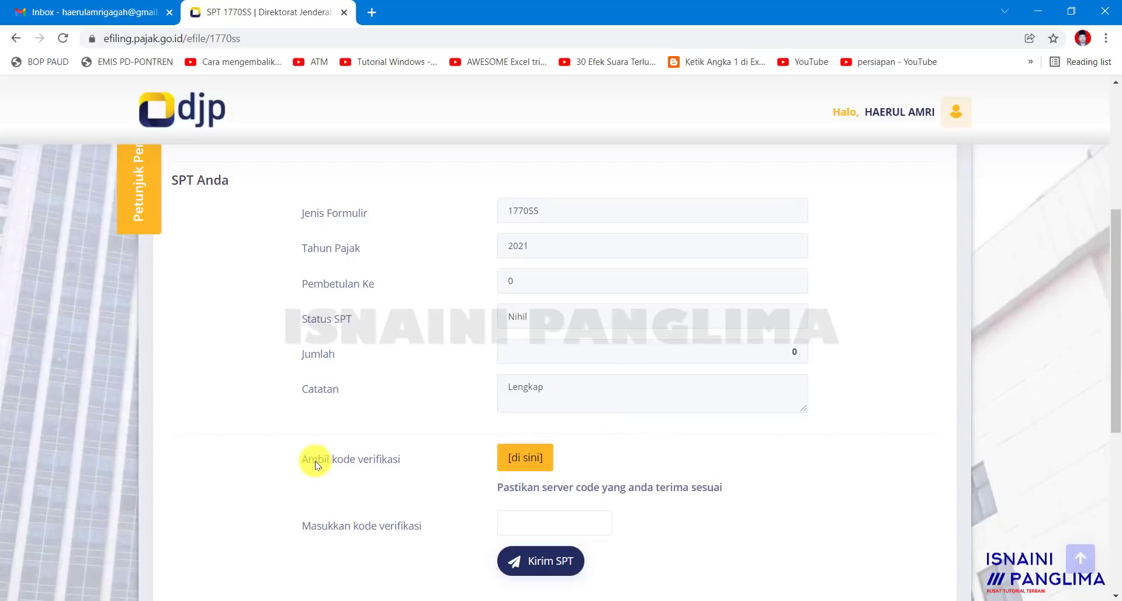
left_click(535, 461)
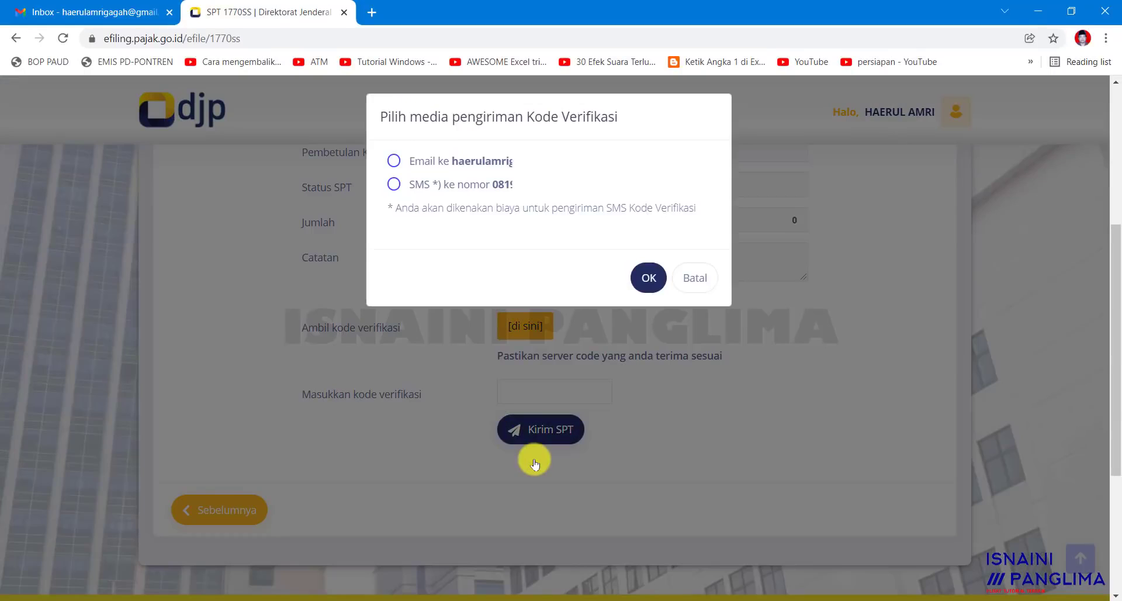
left_click(393, 162)
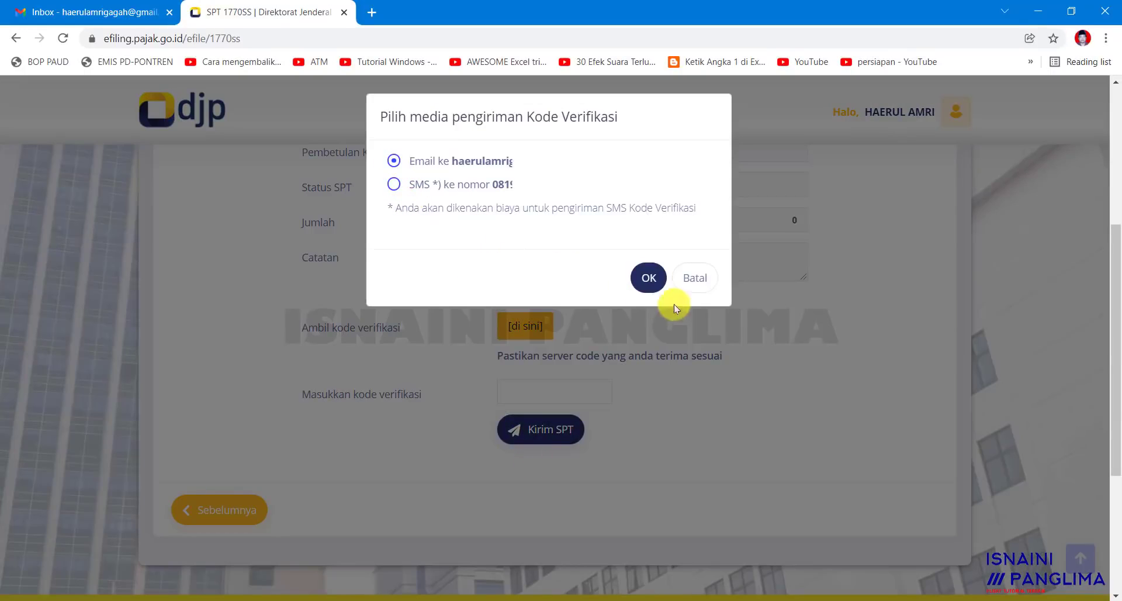
left_click(648, 284)
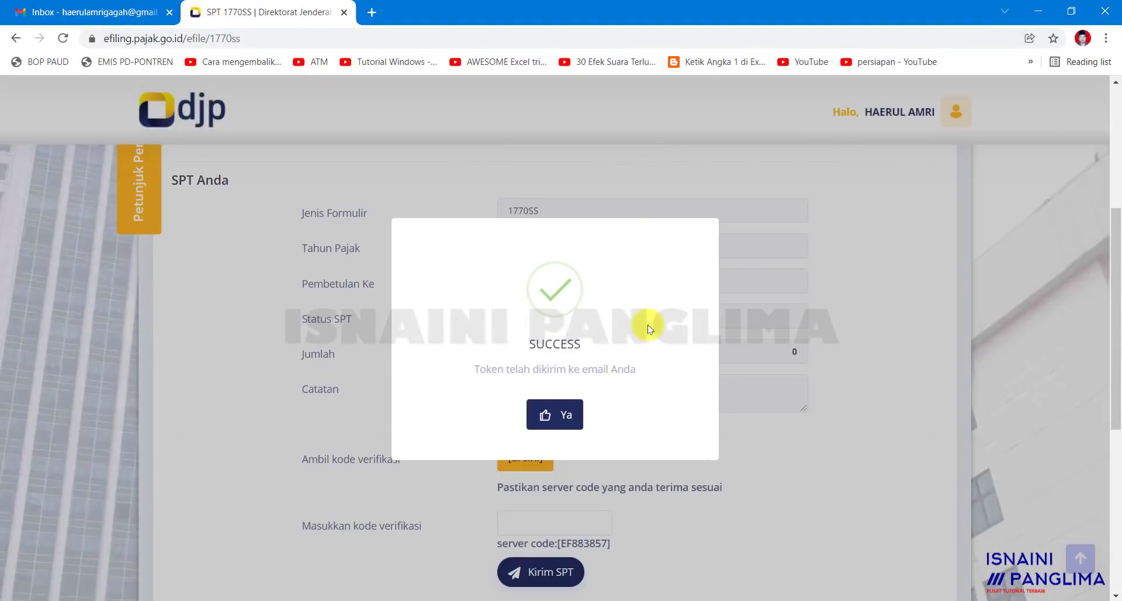
left_click(566, 420)
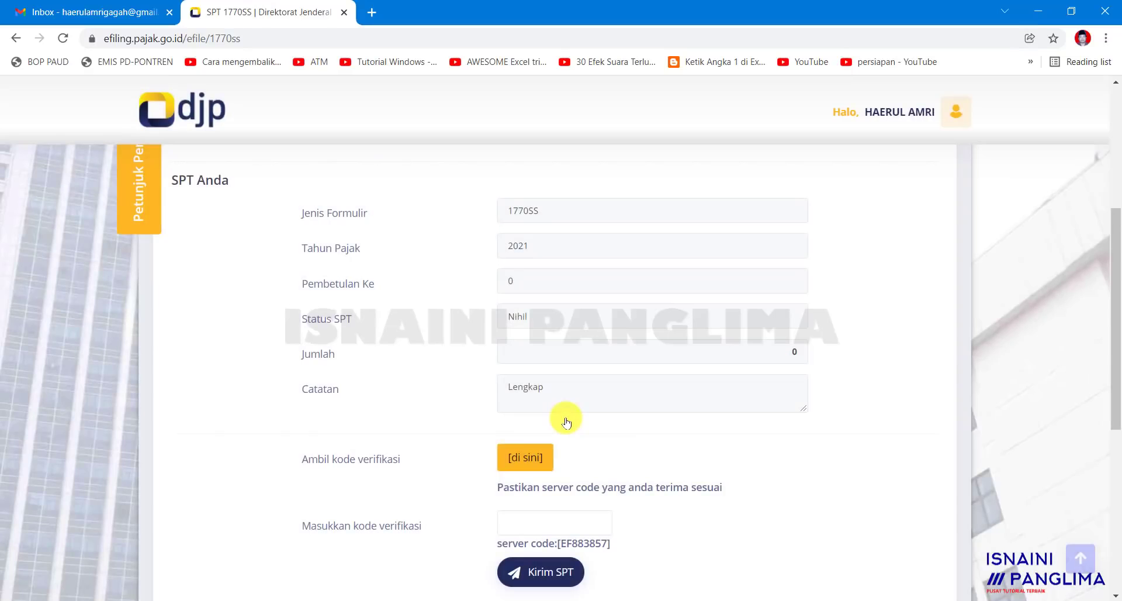
- Copy the verification code from the [e-Filing] Kode Verifikasi email in Gmail and paste it into the form's verification code field
left_click(102, 8)
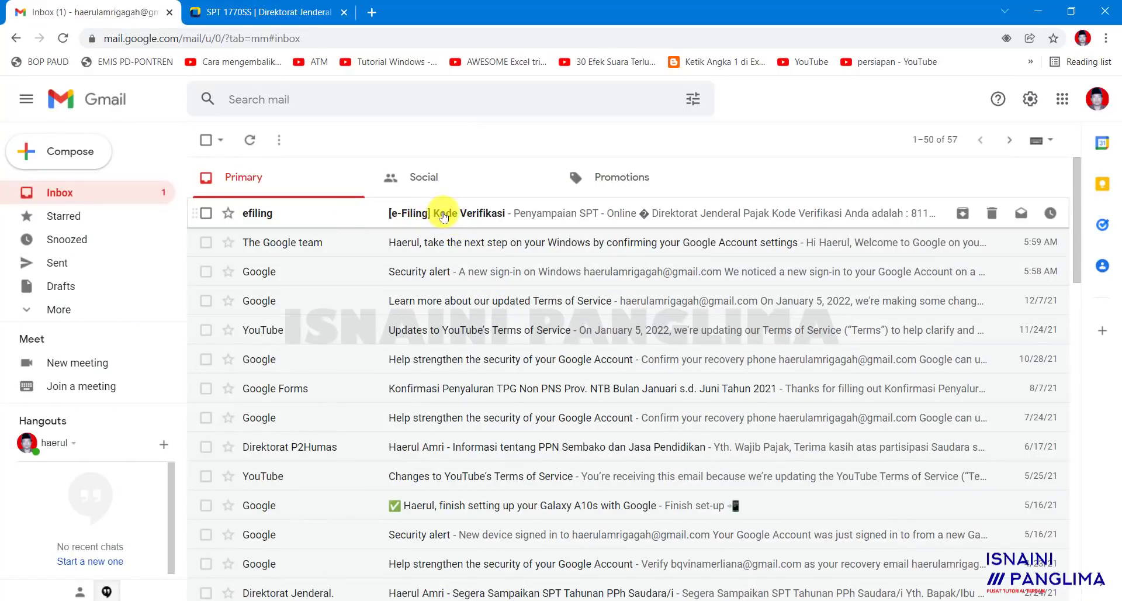
left_click(465, 215)
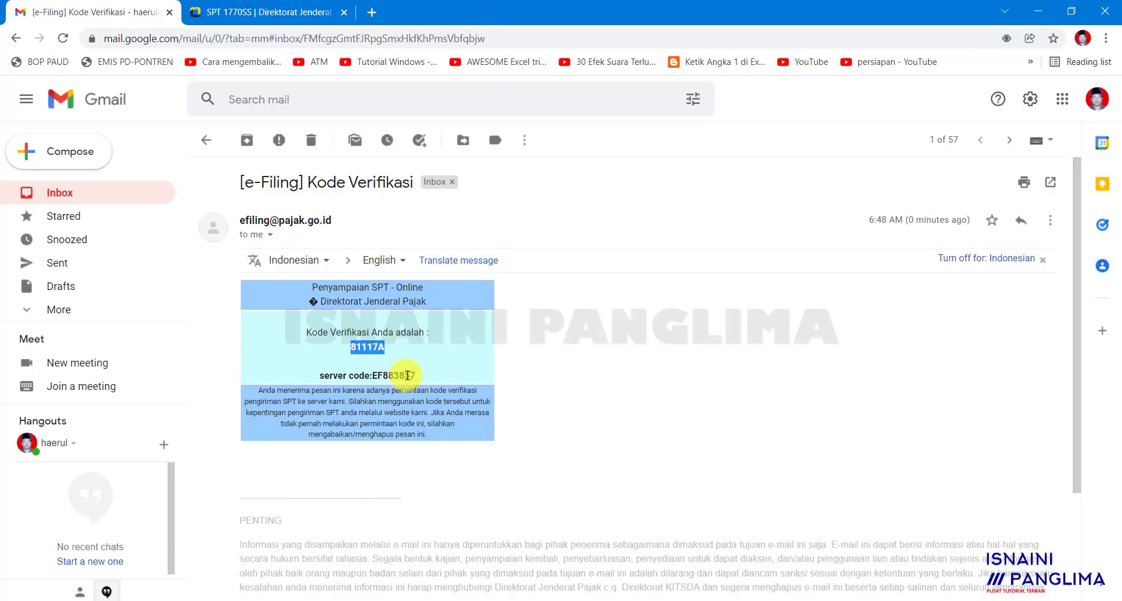
right_click(371, 344)
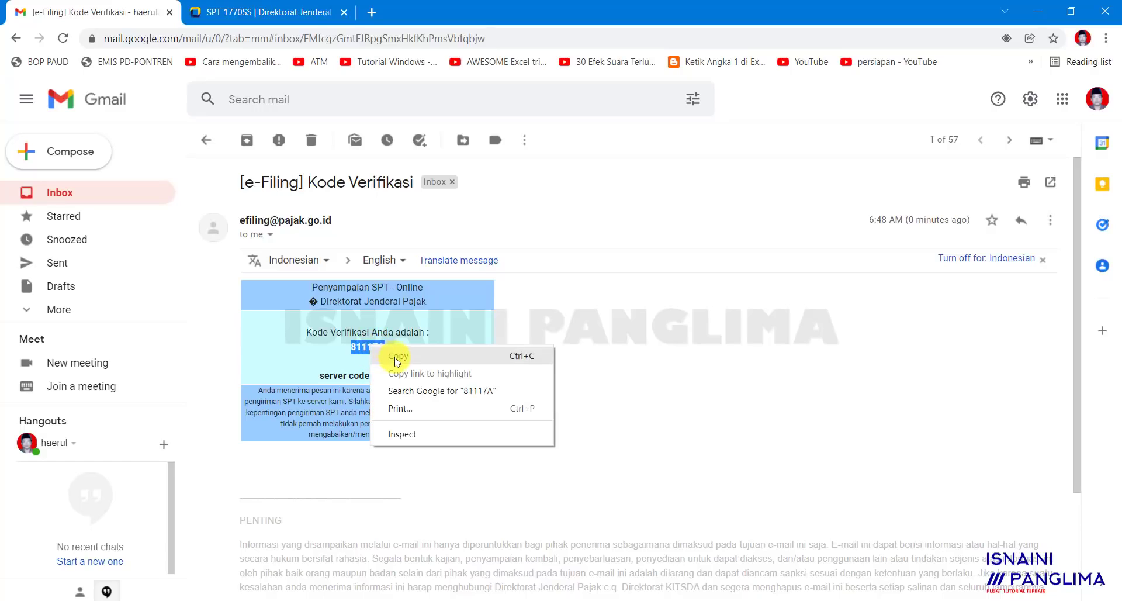
left_click(395, 354)
left_click(281, 14)
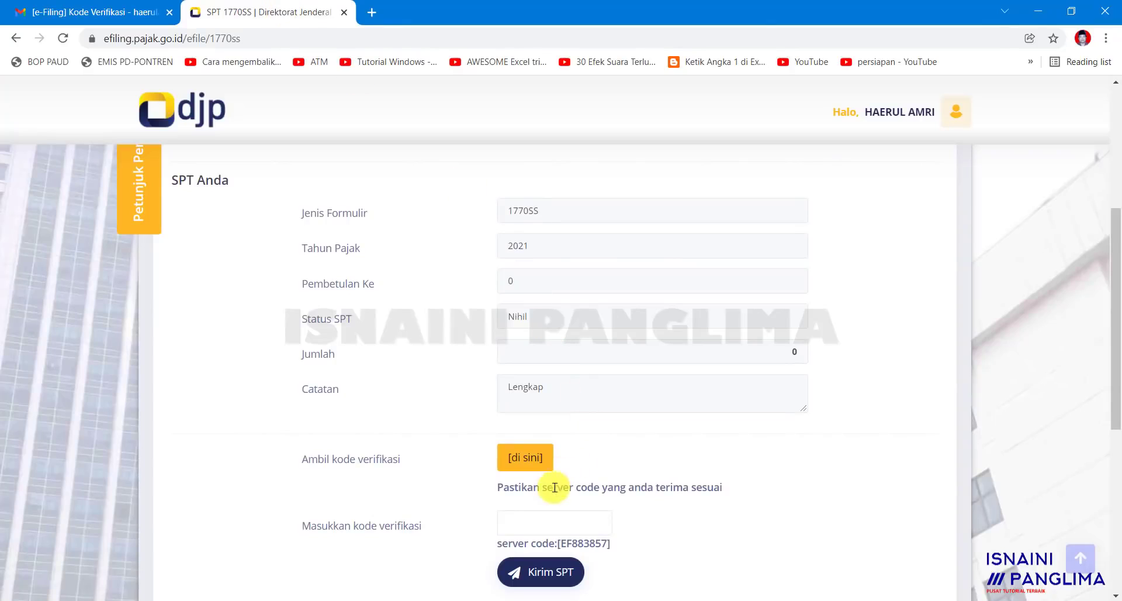
right_click(522, 525)
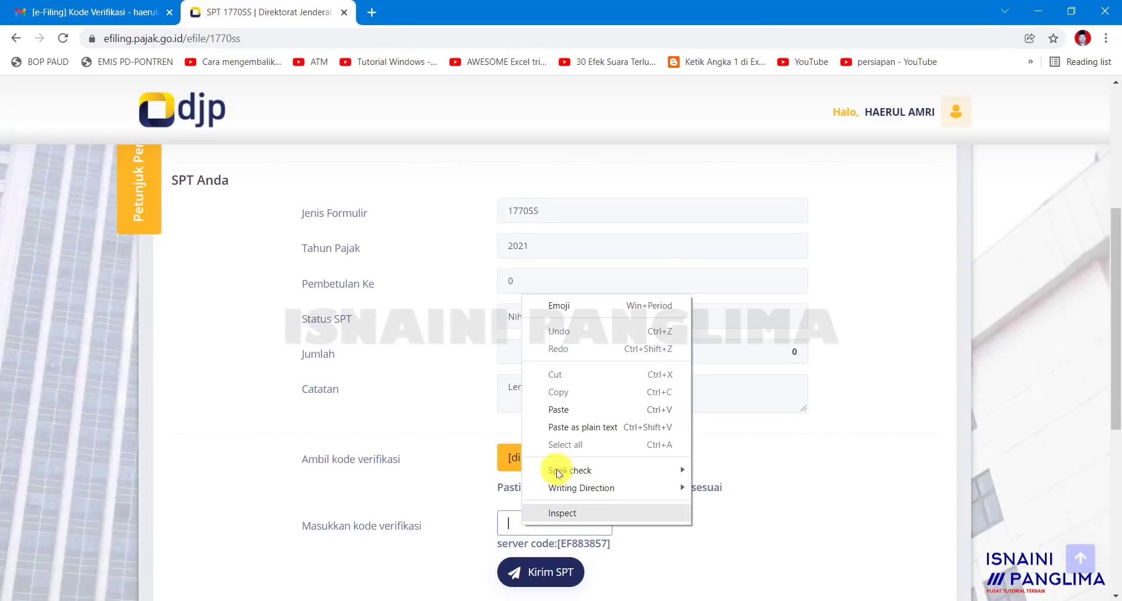
left_click(571, 401)
scroll(760, 444, "down", 2)
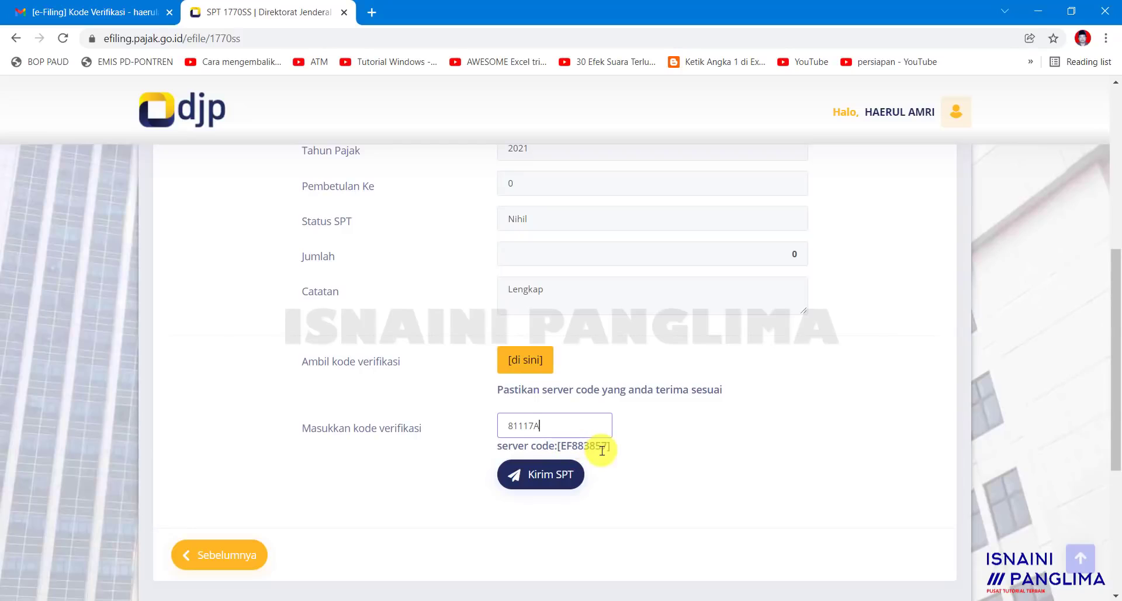
- Compare the server code in the Gmail verification message with the one shown on the SPT submission form
left_click(112, 12)
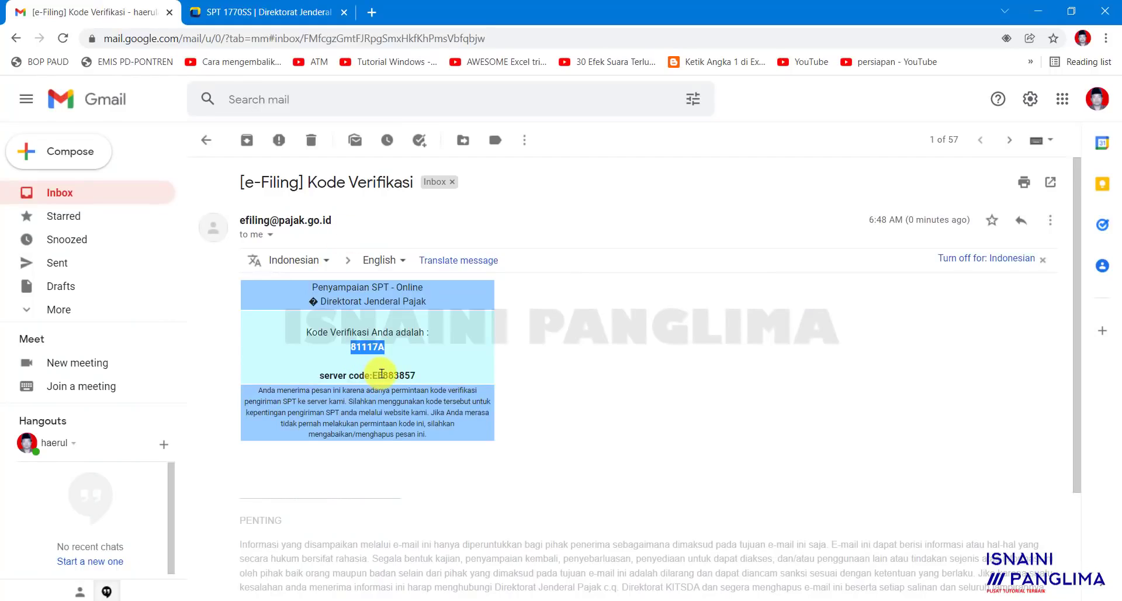
left_click(280, 12)
key("ctrl+v")
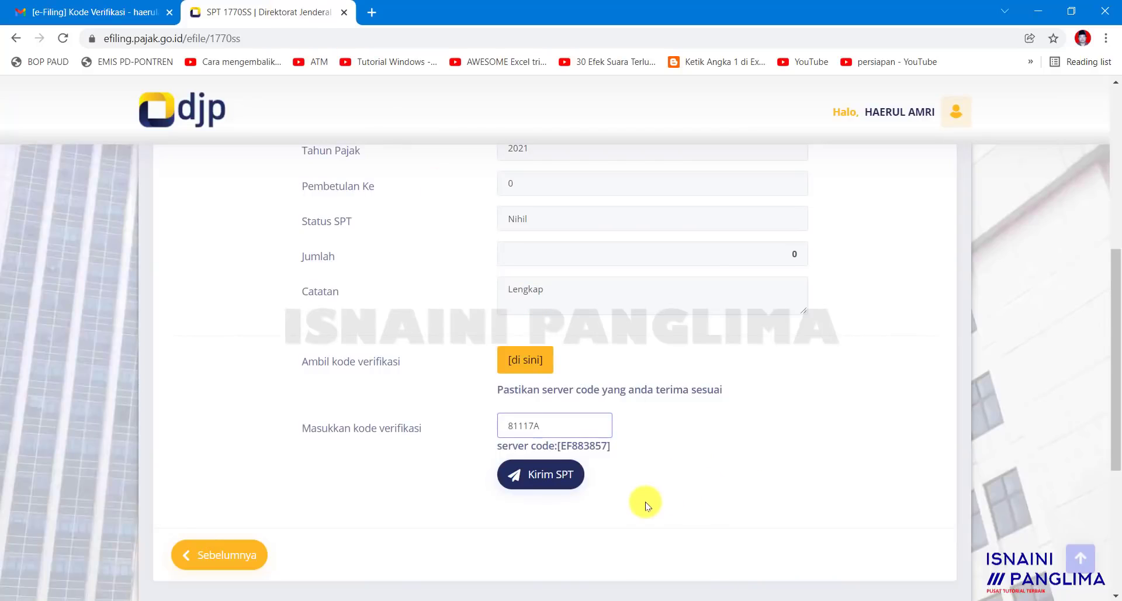
- Submit the SPT, close the PTKP information notice, and rate the service as Puas
left_click(555, 483)
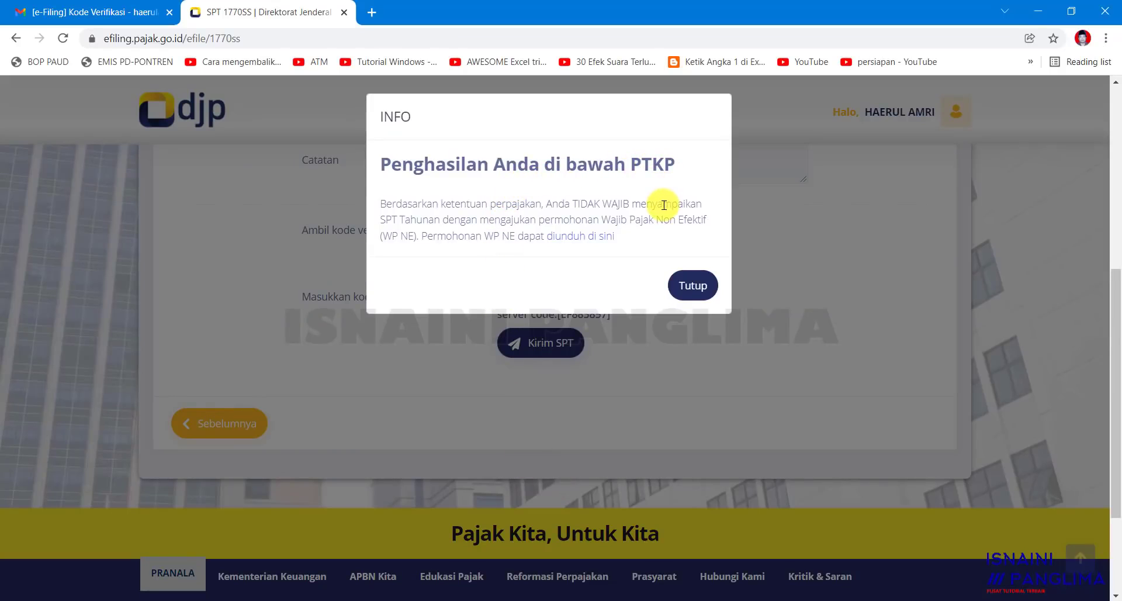
left_click(699, 287)
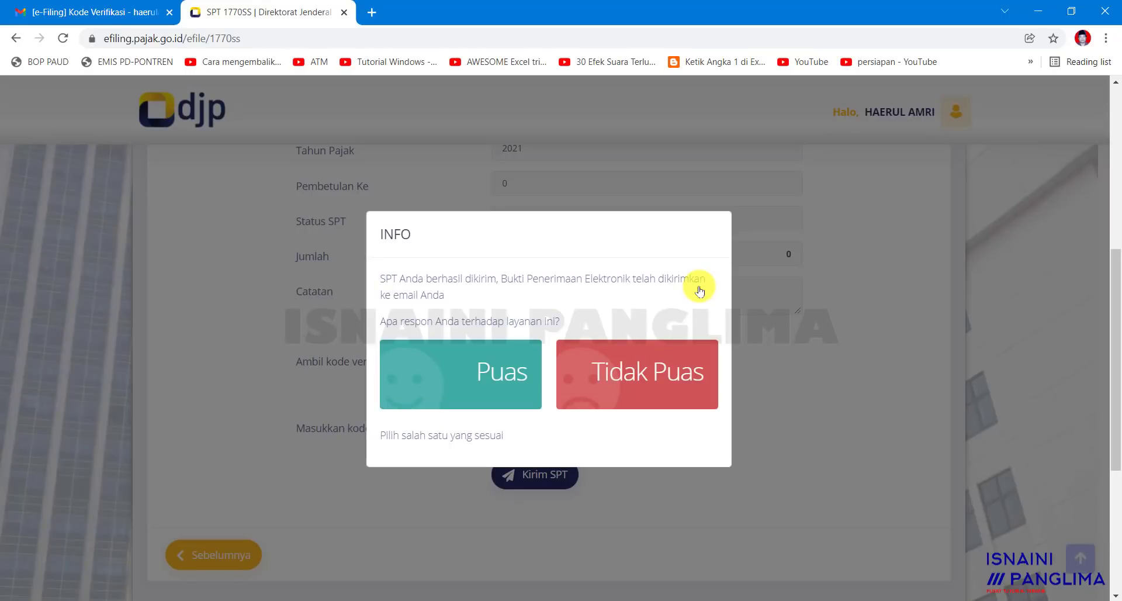
left_click(484, 380)
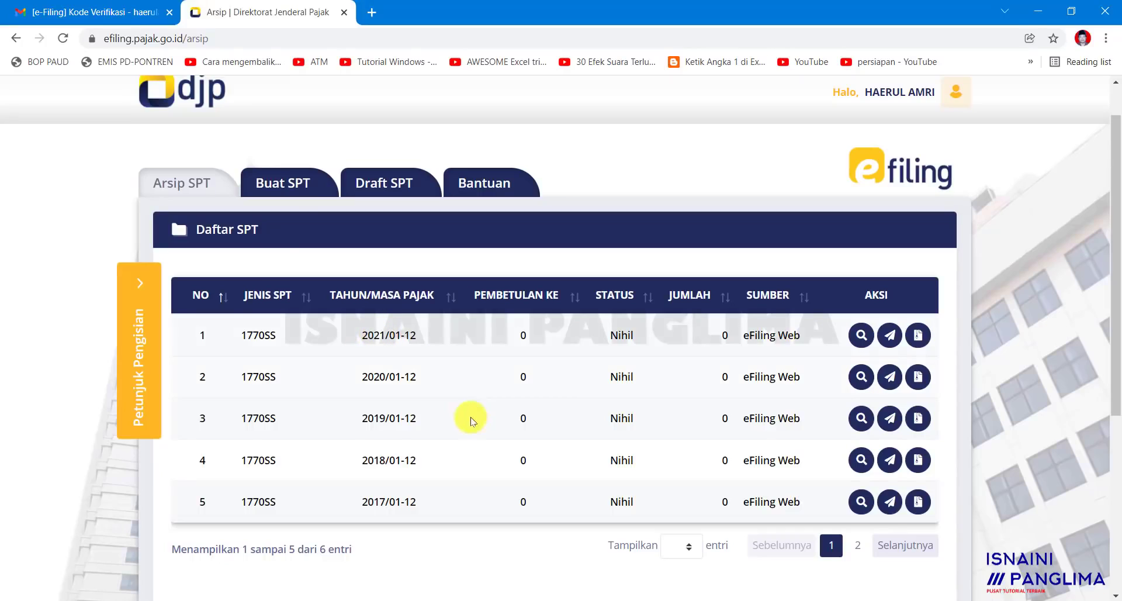
- Switch to Gmail, open the [e-Filing] Bukti Penerimaan Elektronik email, and check the SPT status on the receipt
left_click(107, 12)
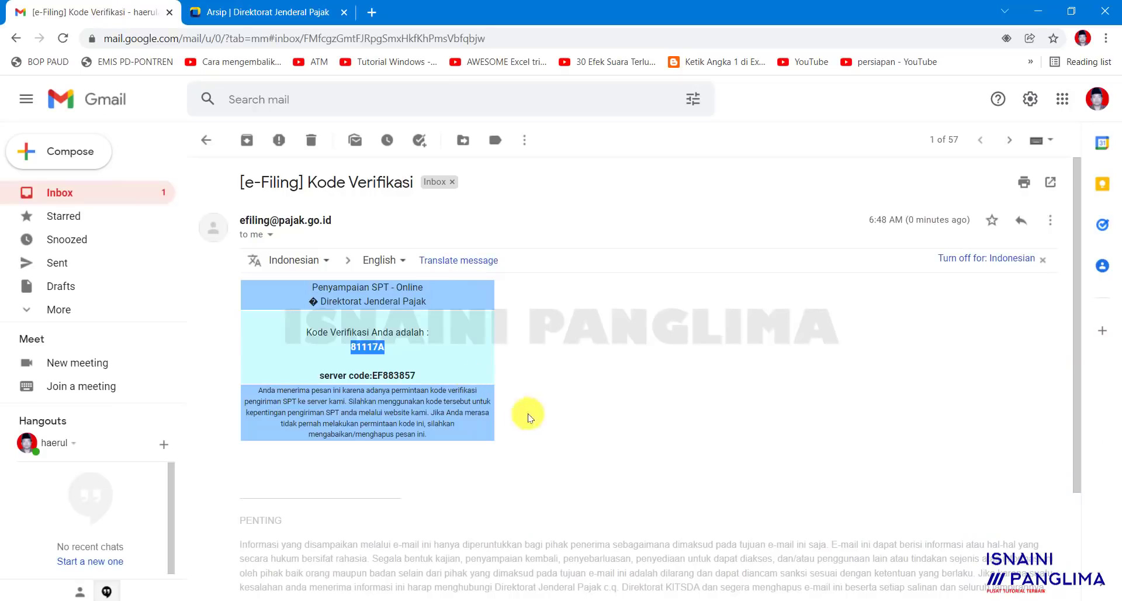
left_click(100, 197)
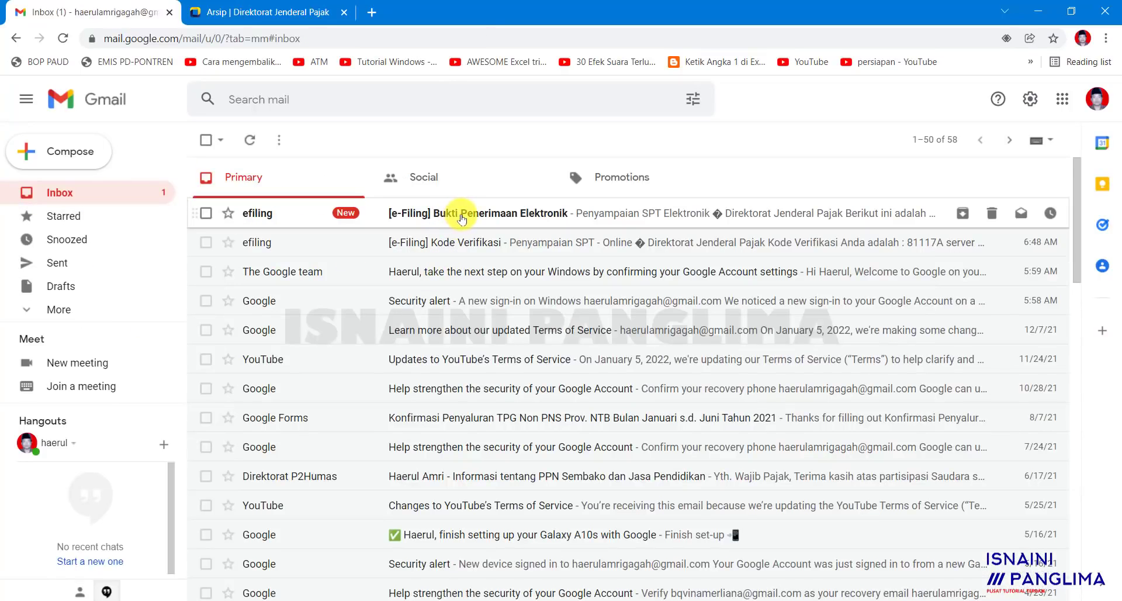
left_click(483, 220)
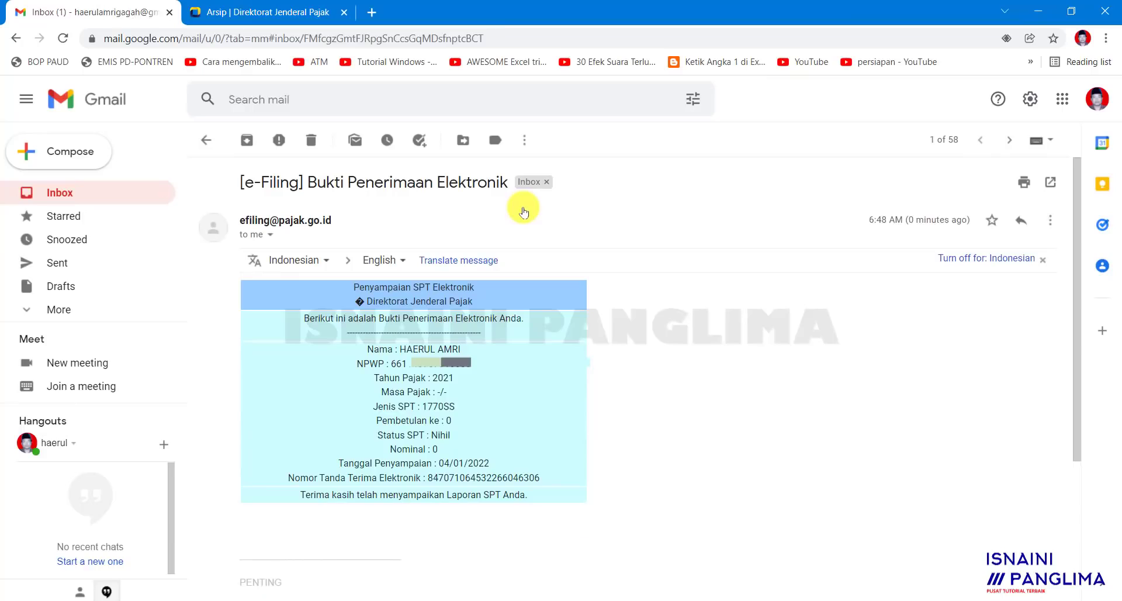
left_click_drag(449, 435, 457, 433)
left_click(457, 434)
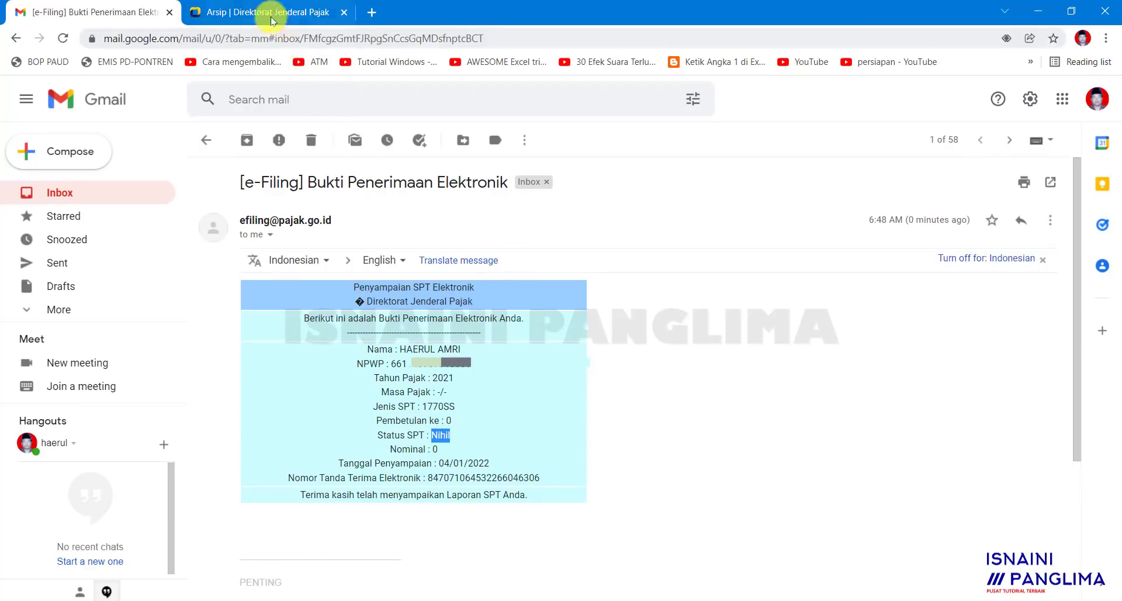
- Switch back to the DJP archive, view the electronic receipt (BPE) of the 2021 SPT, check its status, and close it
left_click(325, 12)
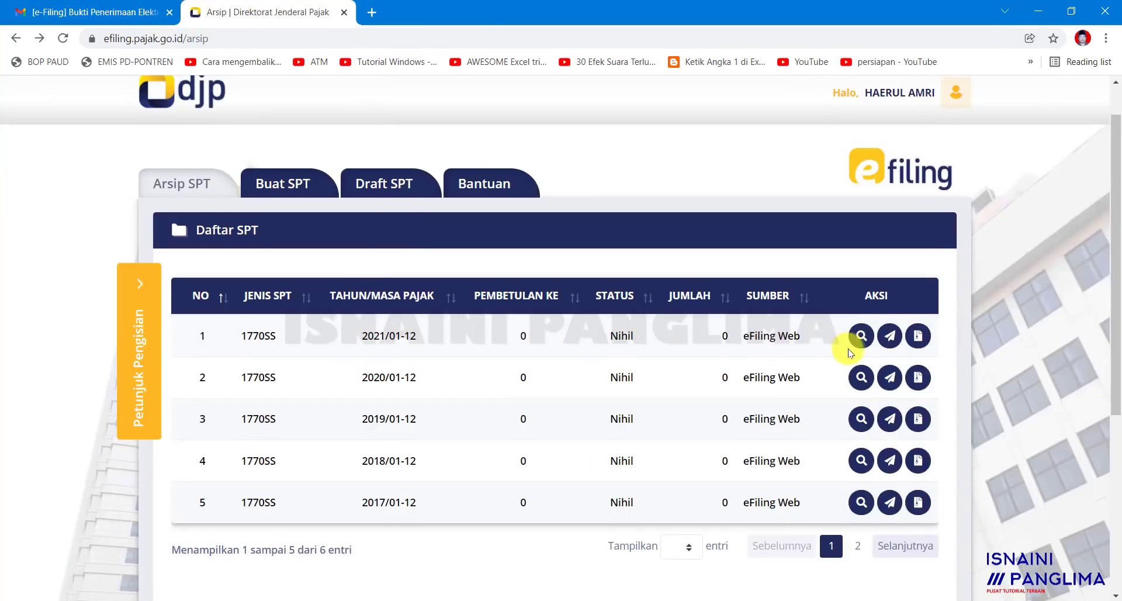
left_click(921, 340)
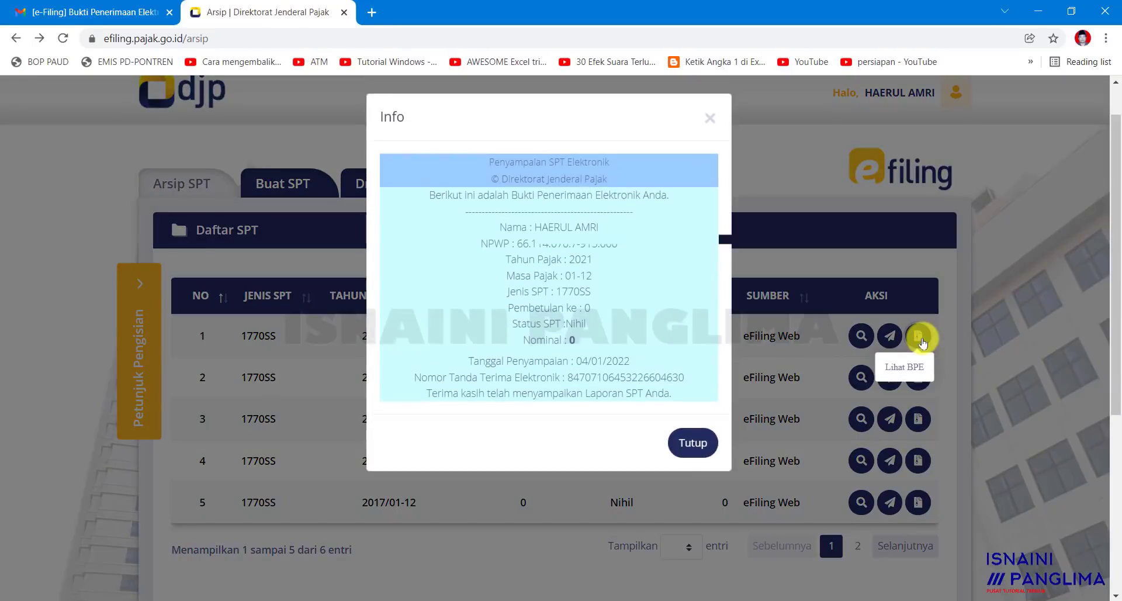
double_click(568, 326)
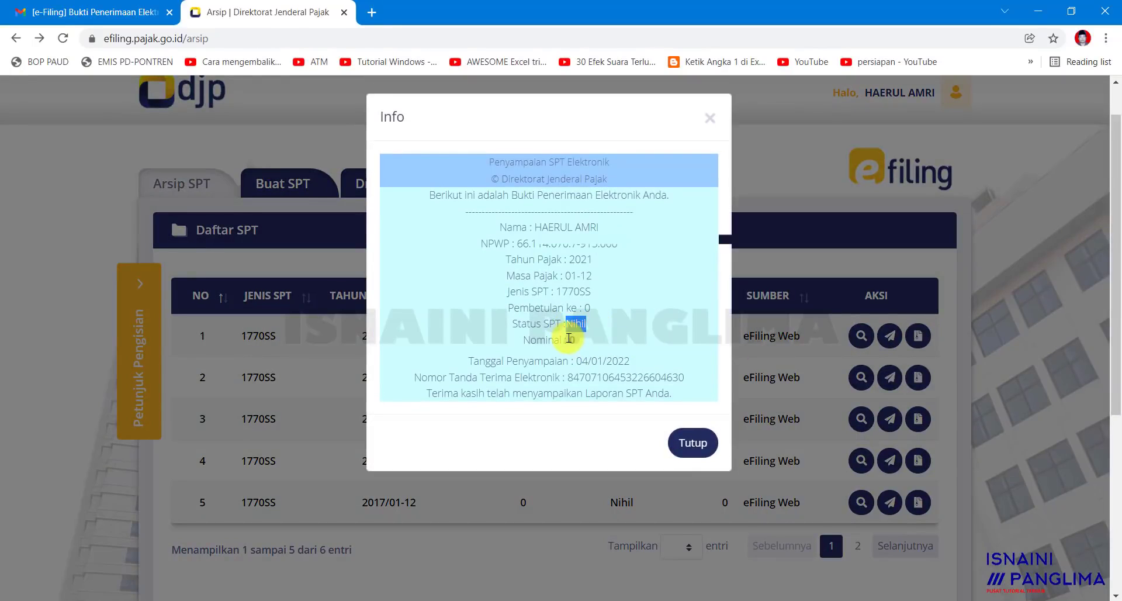
left_click(693, 444)
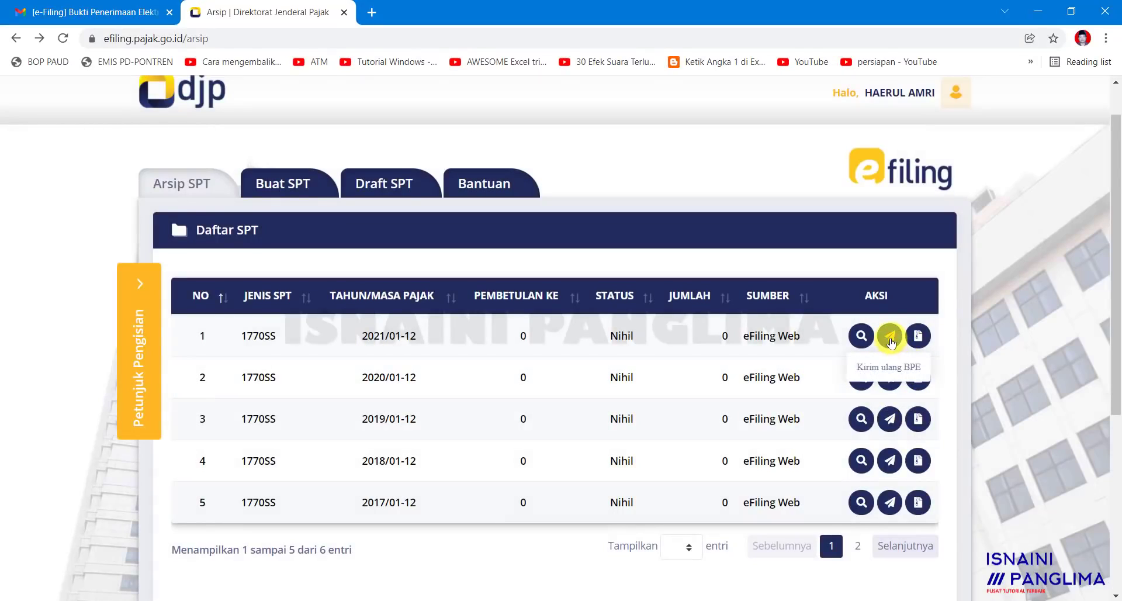